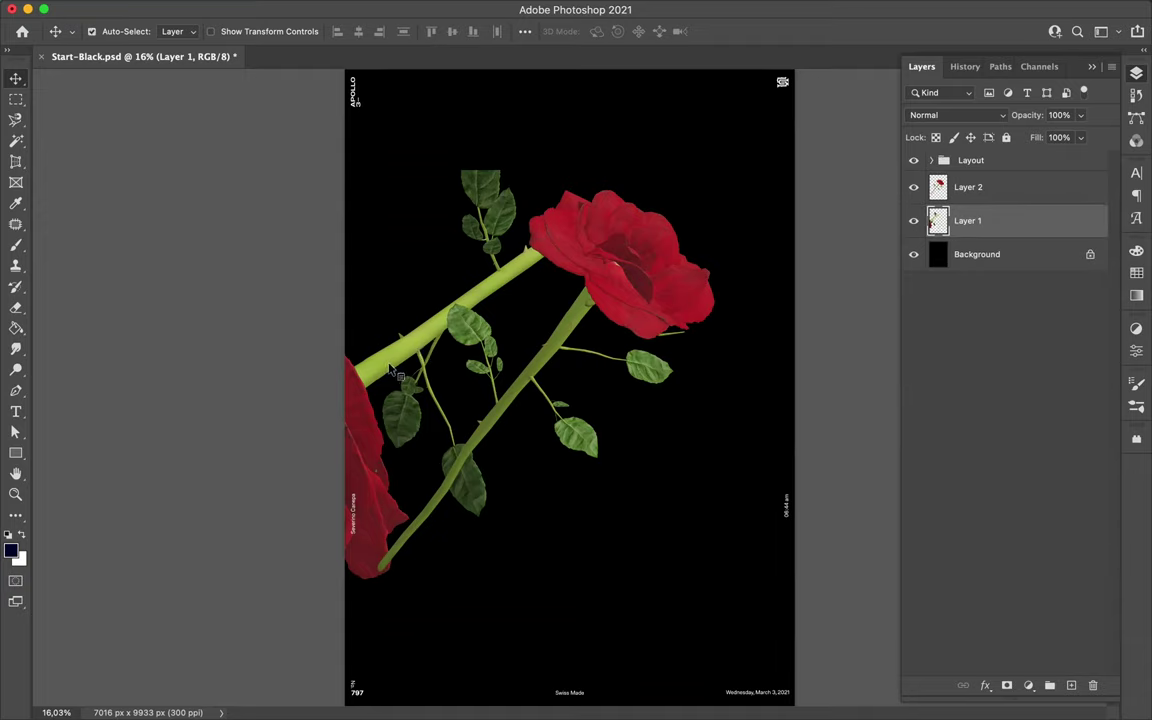
Add a Levels adjustment layer to the rose artwork
left_click(1045, 432)
left_click(1136, 73)
left_click(1006, 685)
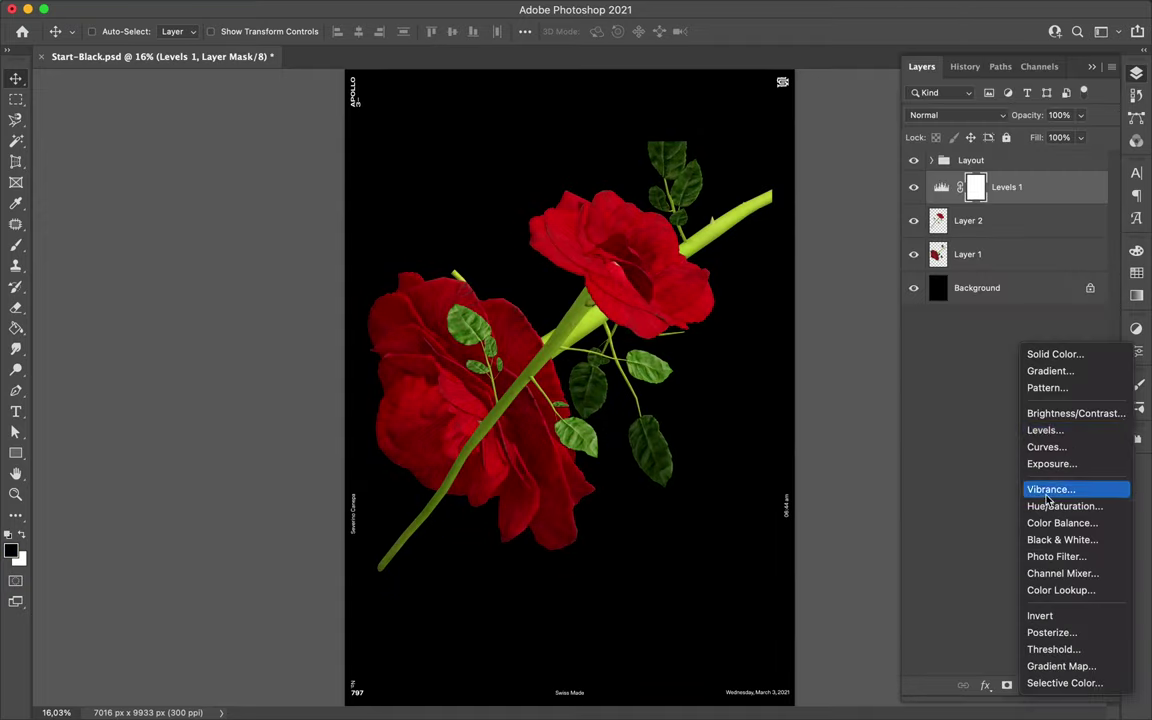
Add a Hue/Saturation layer with the Reds hue at -64 to turn the roses cyan
left_click(1046, 505)
mouse_move(988, 431)
left_mouse_down()
mouse_move(1052, 432)
mouse_move(900, 432)
left_mouse_up()
left_click(1005, 396)
left_click(930, 418)
left_click_drag(988, 431, 932, 437)
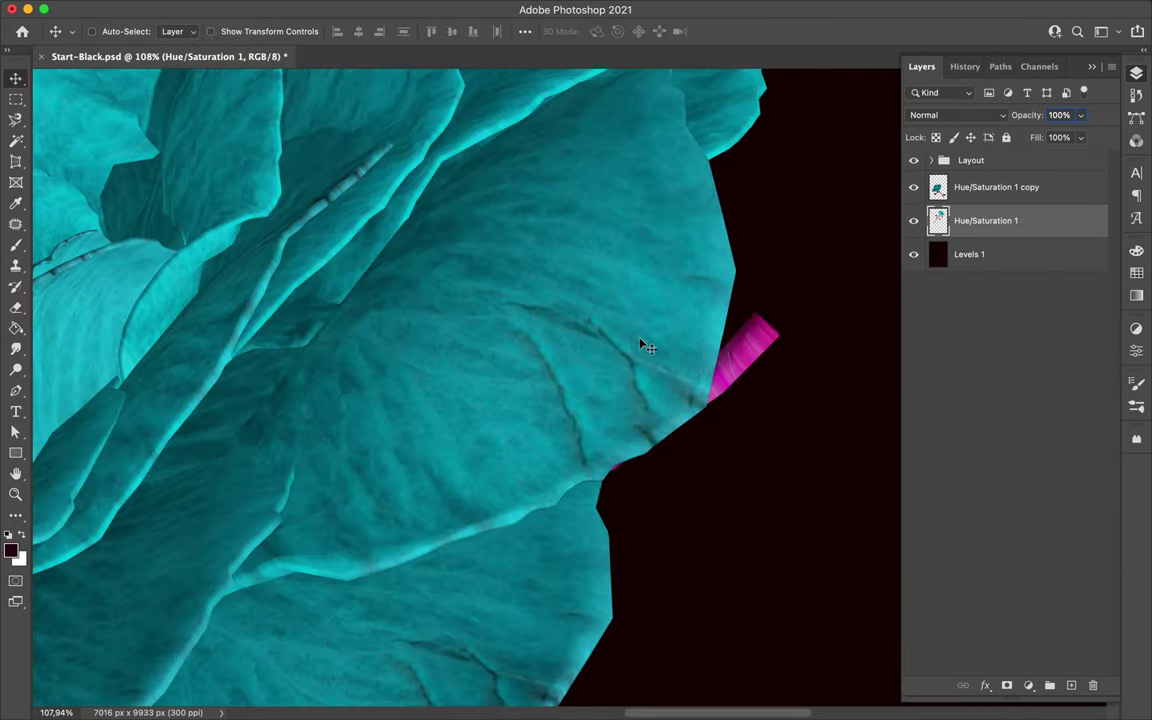
key("e")
right_click(770, 337)
Erase the stray pink stem tip beside the upper rose and save the poster
key("Escape")
left_click_drag(762, 335, 779, 316)
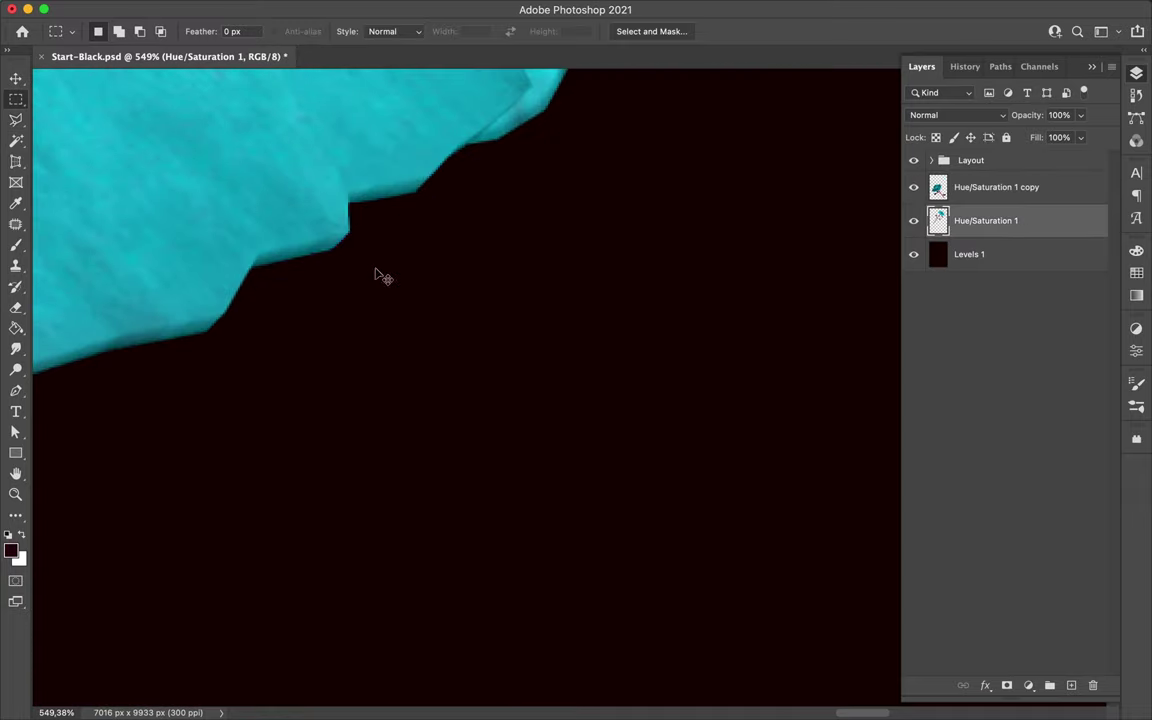
key("super+shift+s")
left_click(779, 427)
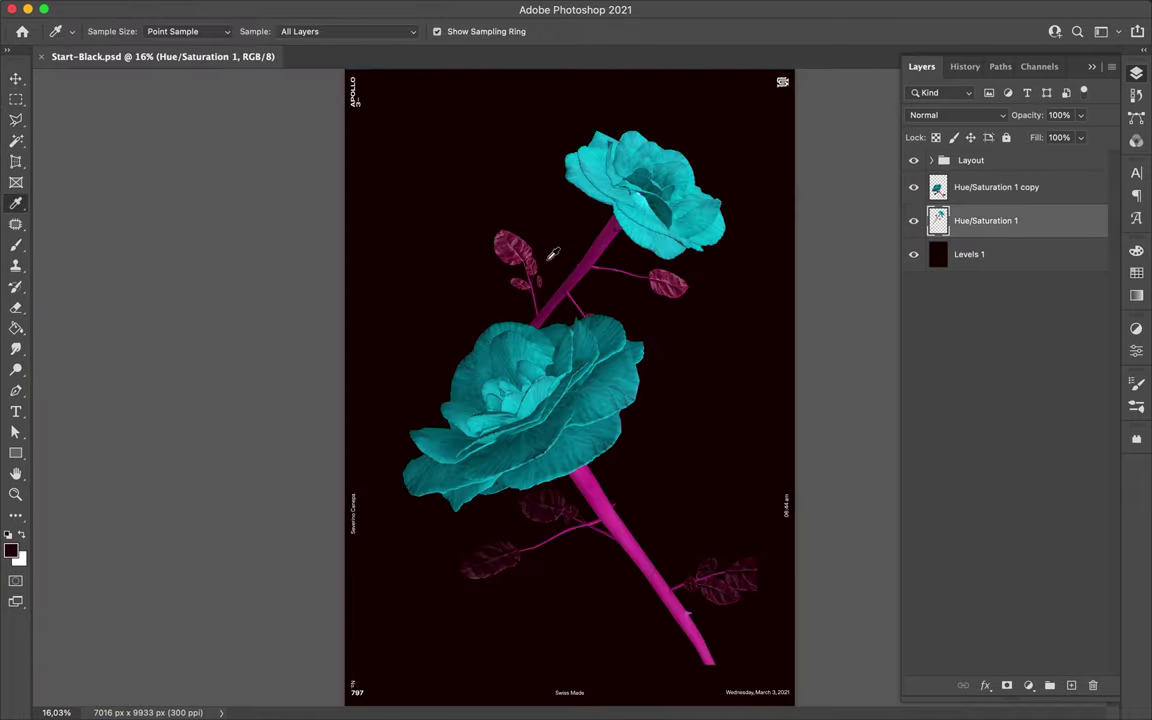
key("b")
right_click(499, 283)
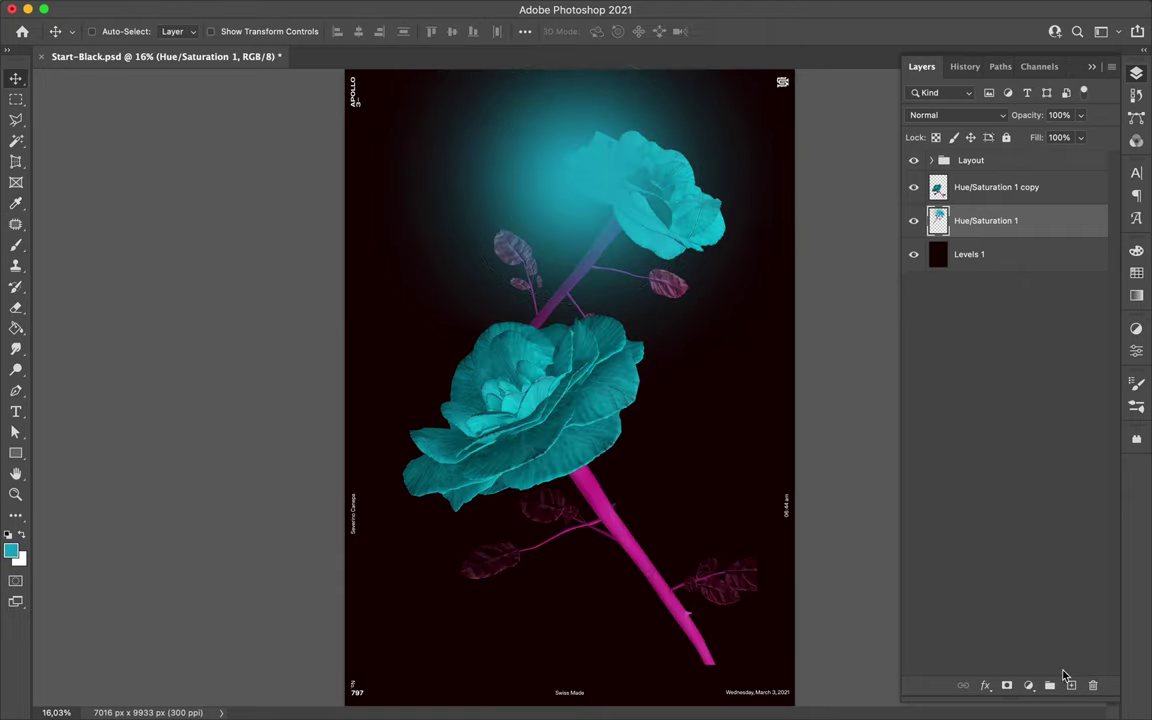
Paint a large soft cyan glow diagonally across the poster
mouse_move(527, 133)
left_mouse_down()
mouse_move(463, 211)
mouse_move(88, 492)
left_mouse_up()
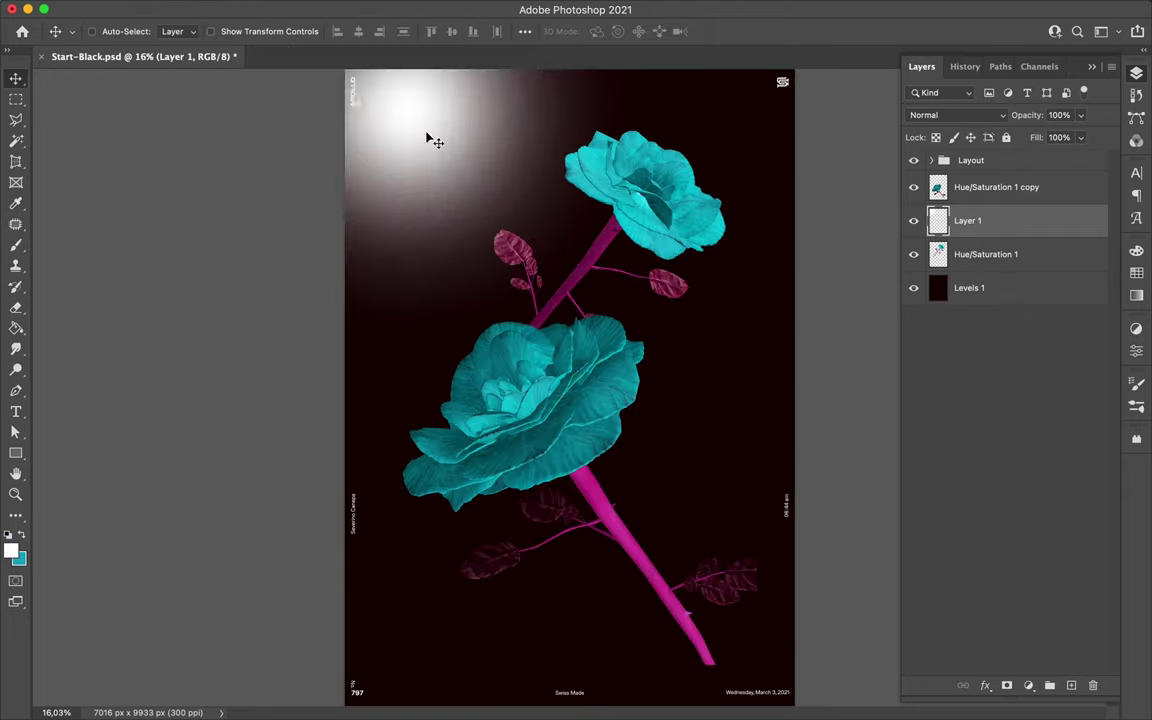
key("b")
key("x")
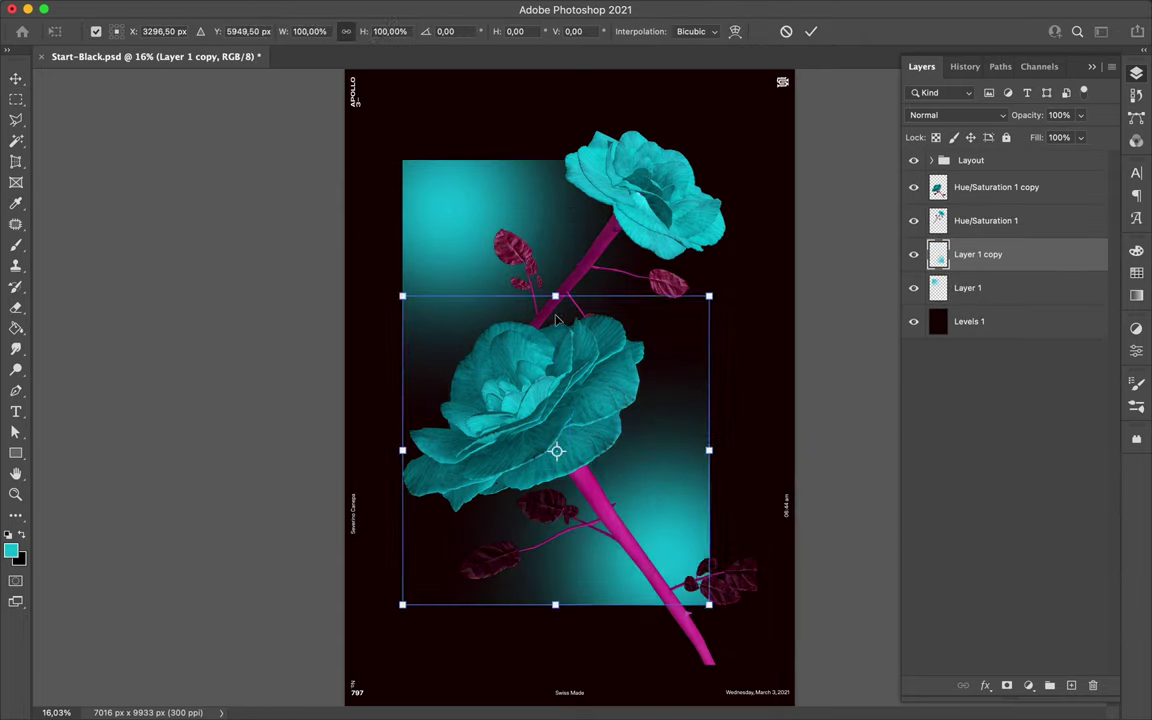
Stretch the glow upward and shift both glow layers down and right into a panel
left_click_drag(555, 296, 555, 160)
key("Return")
left_click_drag(687, 484, 703, 531)
key("alt+bracketleft")
key("ctrl+t")
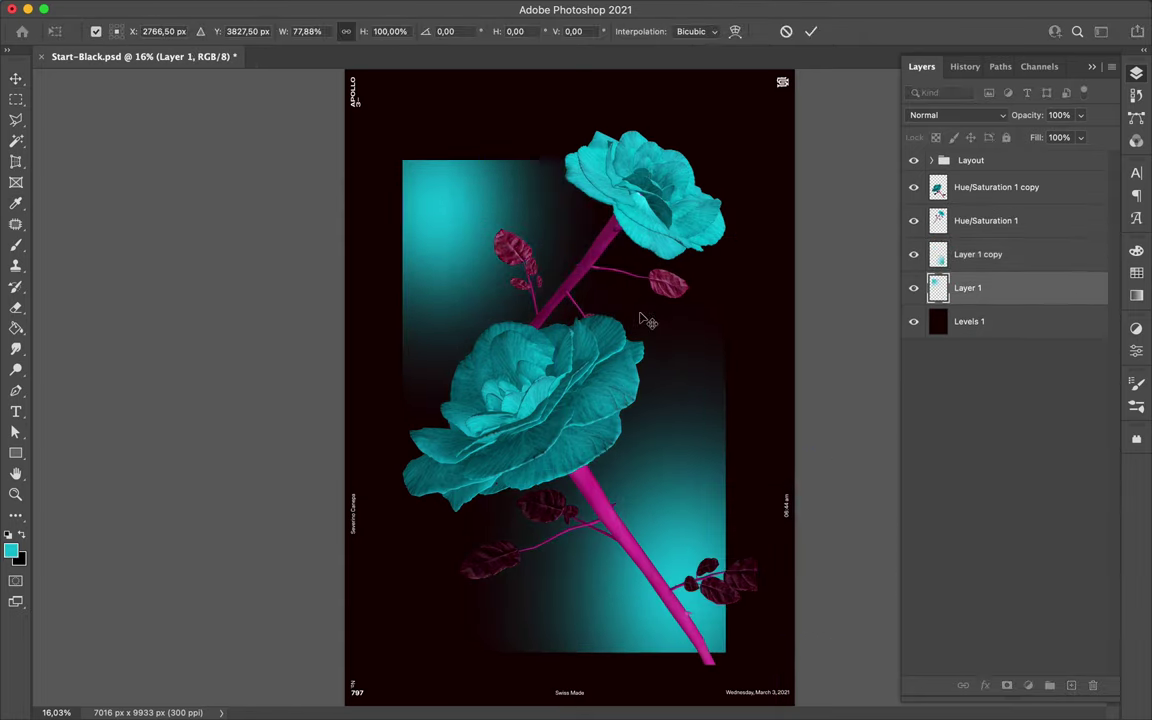
key("Return")
left_click_drag(470, 212, 495, 257)
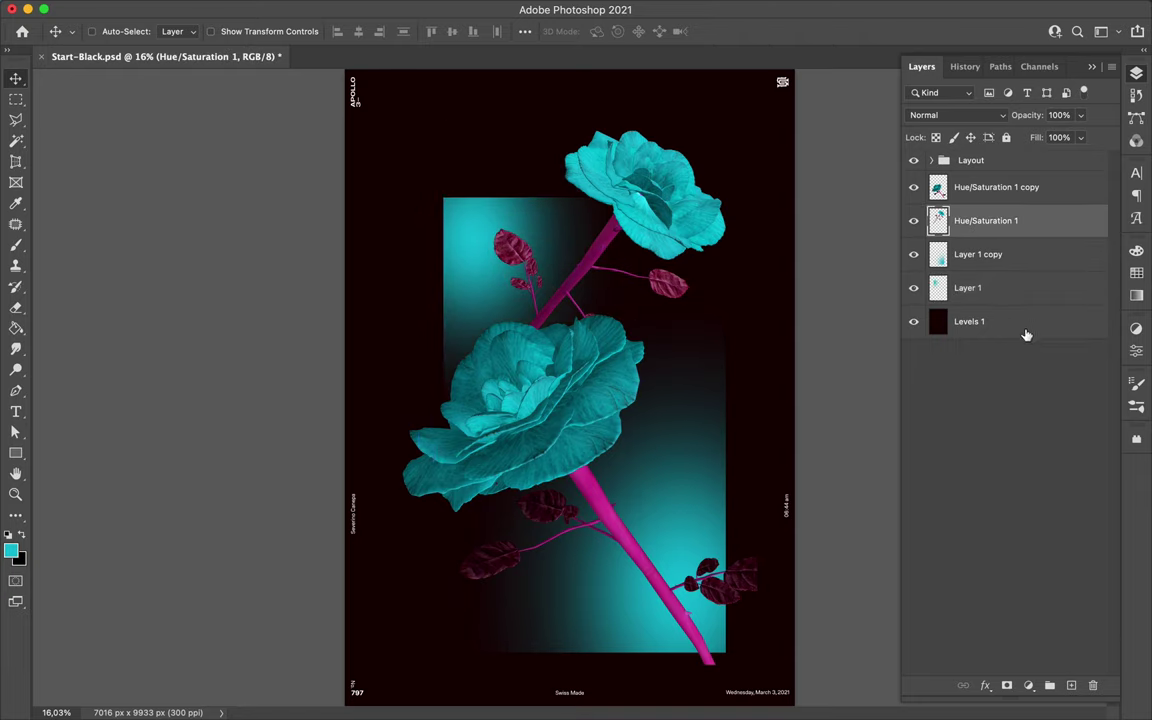
Try a 20%-fill duplicate of the Levels layer above the roses, then delete it
left_click_drag(969, 321, 969, 204)
left_click_drag(1080, 137, 1016, 162)
left_click(957, 115)
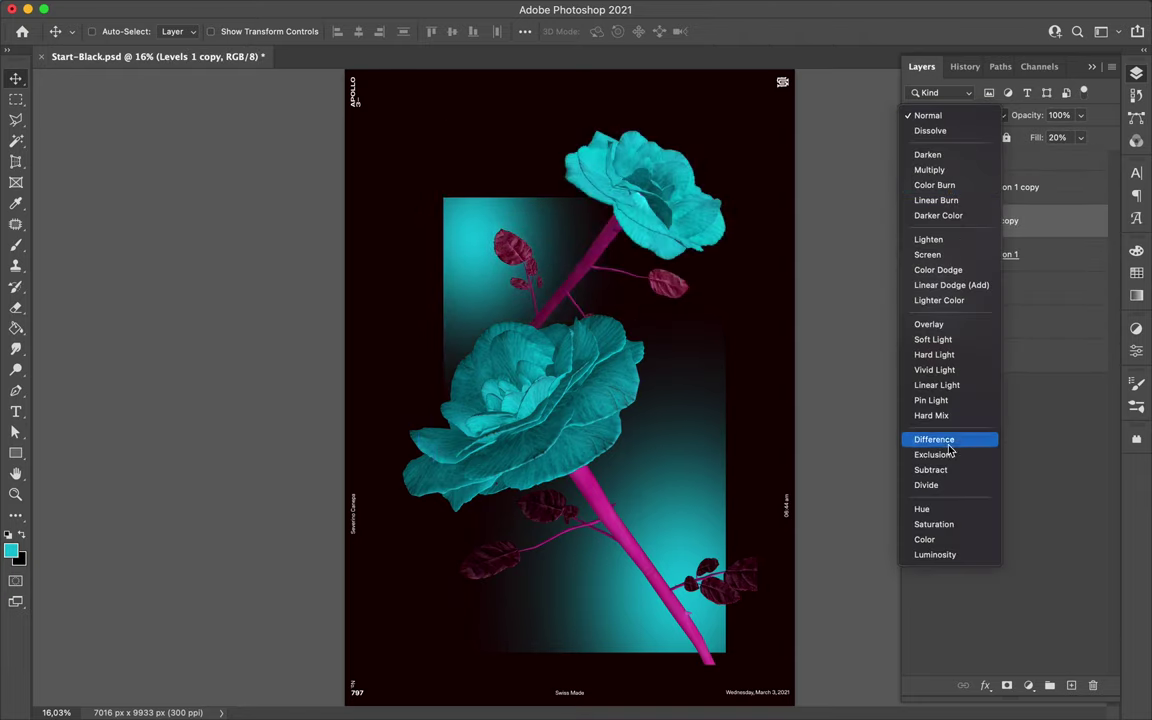
key("Escape")
key("Delete")
type("R")
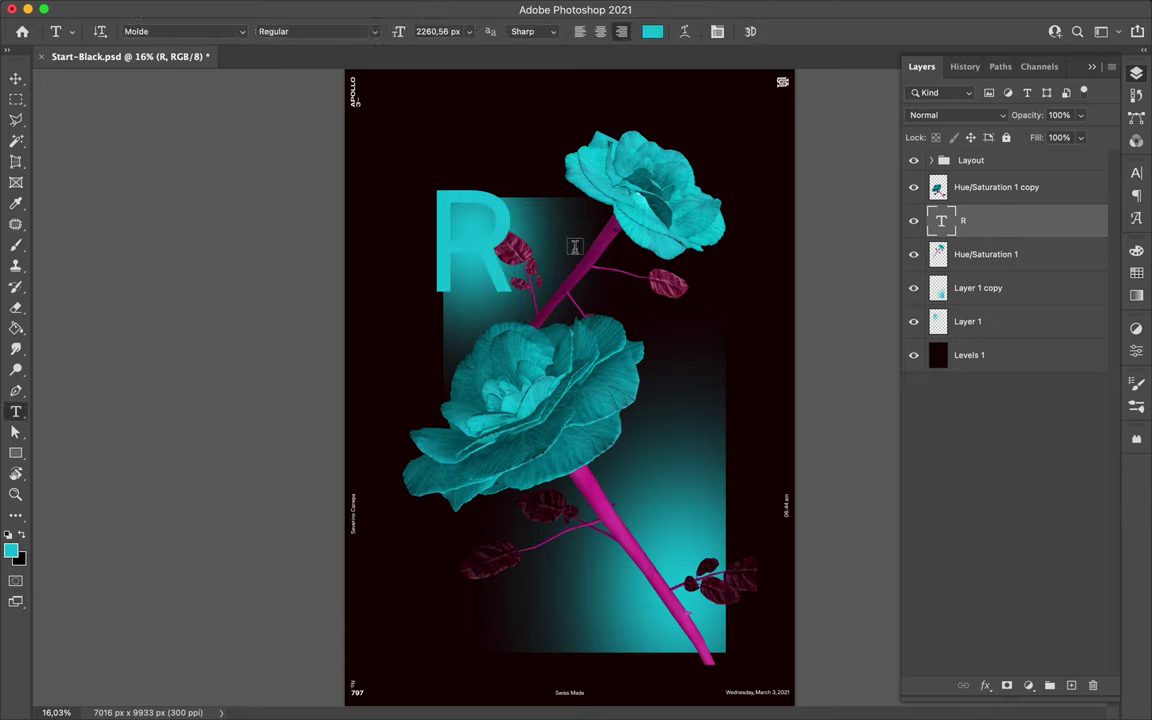
Set the R letter's font to Versus in the Character panel
left_click(1136, 173)
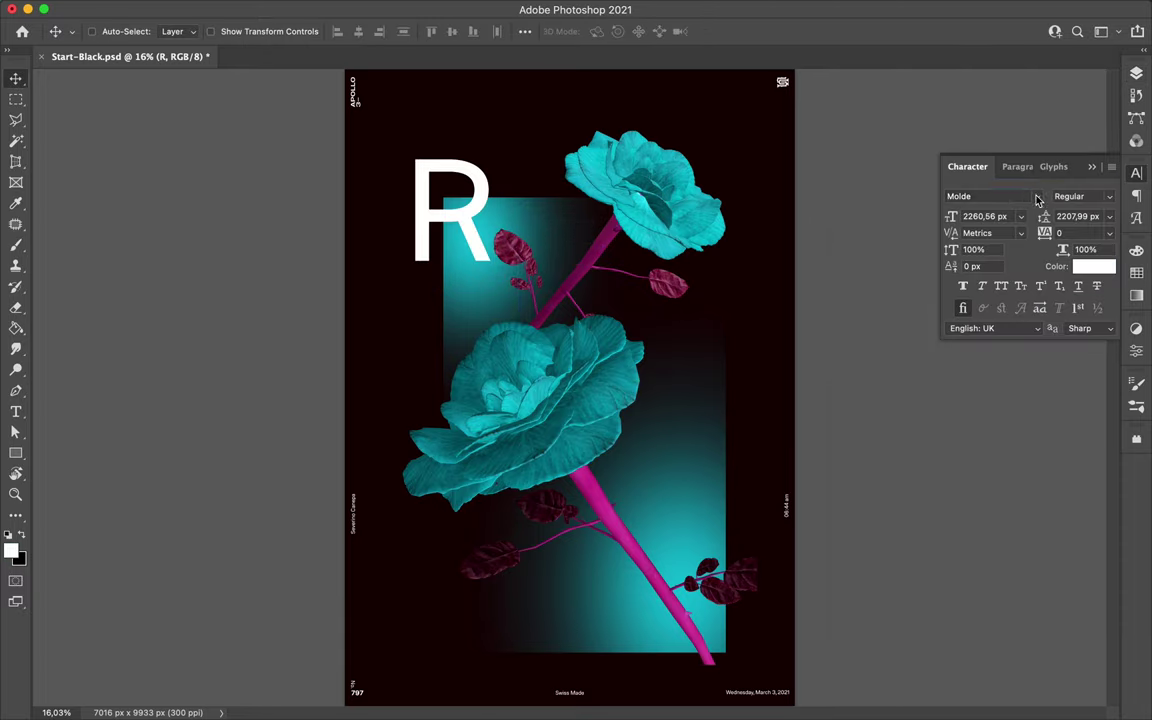
left_click(1037, 196)
scroll(1110, 400, "down", 20)
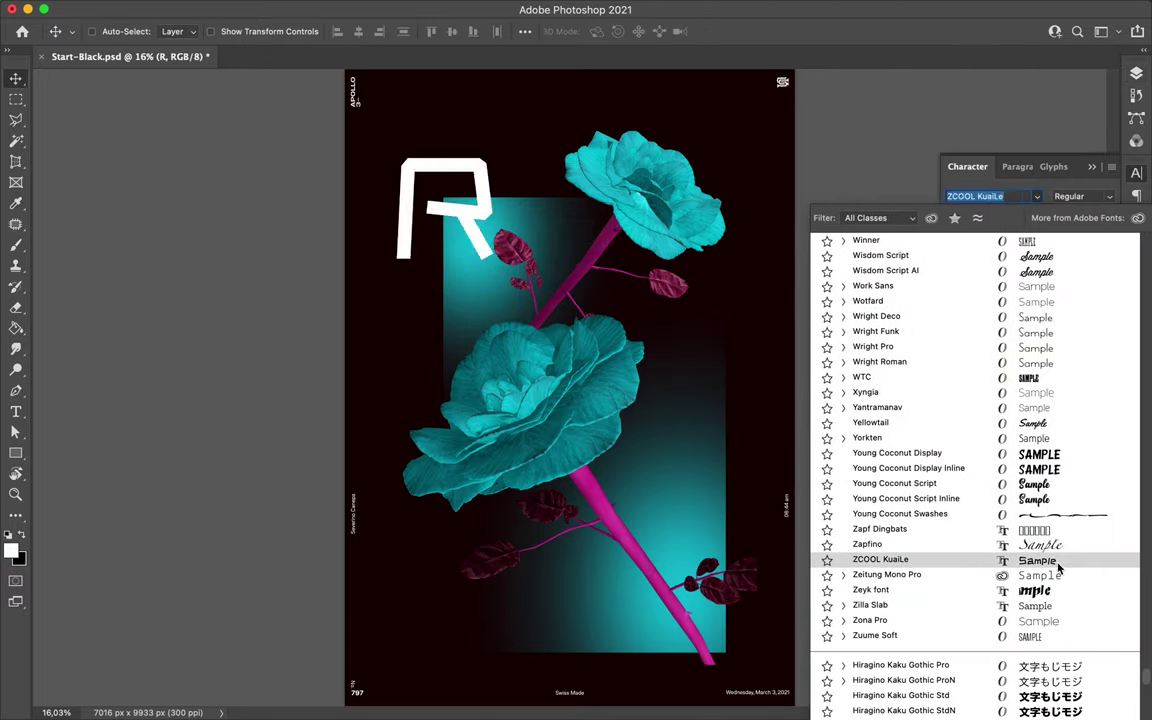
scroll(1033, 290, "up", 2)
scroll(1067, 334, "up", 6)
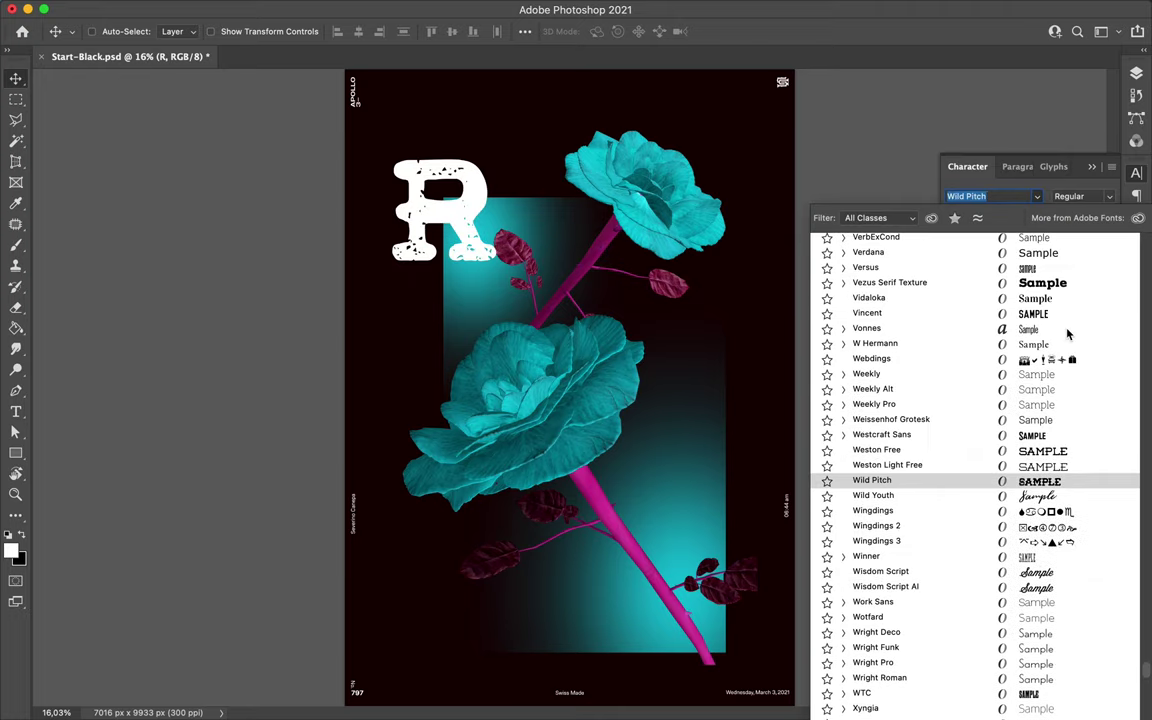
left_click(843, 327)
scroll(930, 386, "up", 1)
scroll(930, 386, "up", 1)
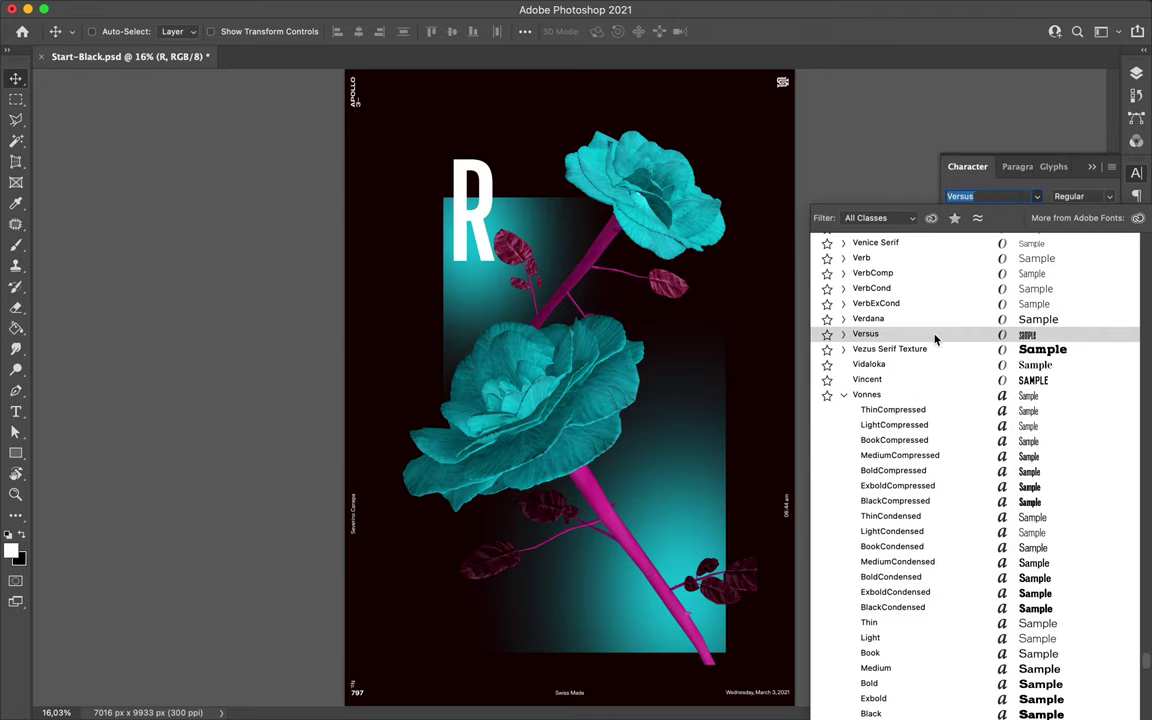
left_click(933, 337)
Place a copy of the O lower right and change it to the letter E
left_click_drag(532, 231, 650, 366)
key("alt+bracketleft")
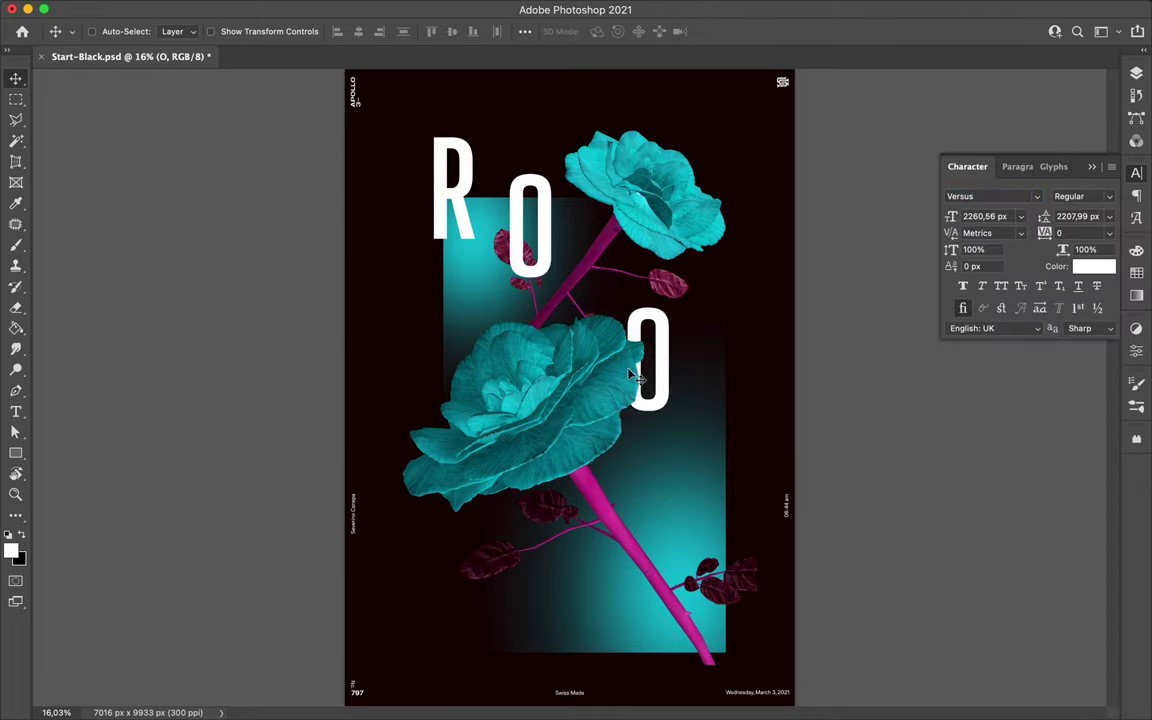
double_click(590, 550)
type("E")
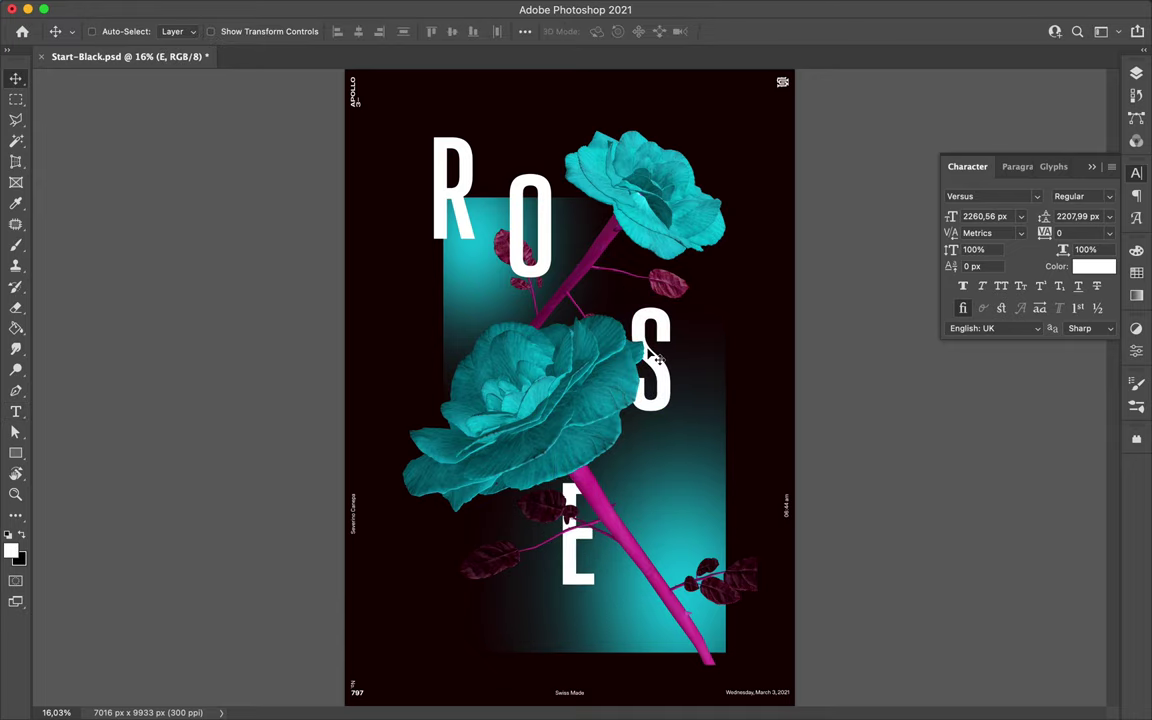
left_click(1136, 72)
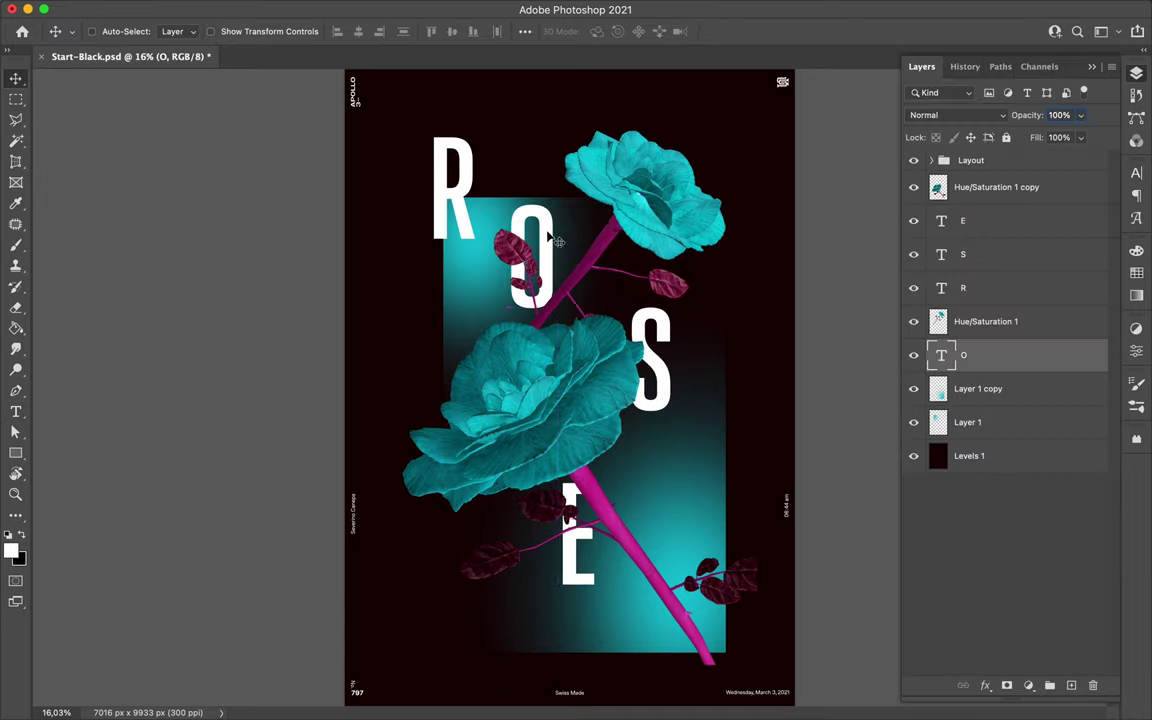
Delete the O layer's mask and adjust the brush size
left_click(1093, 685)
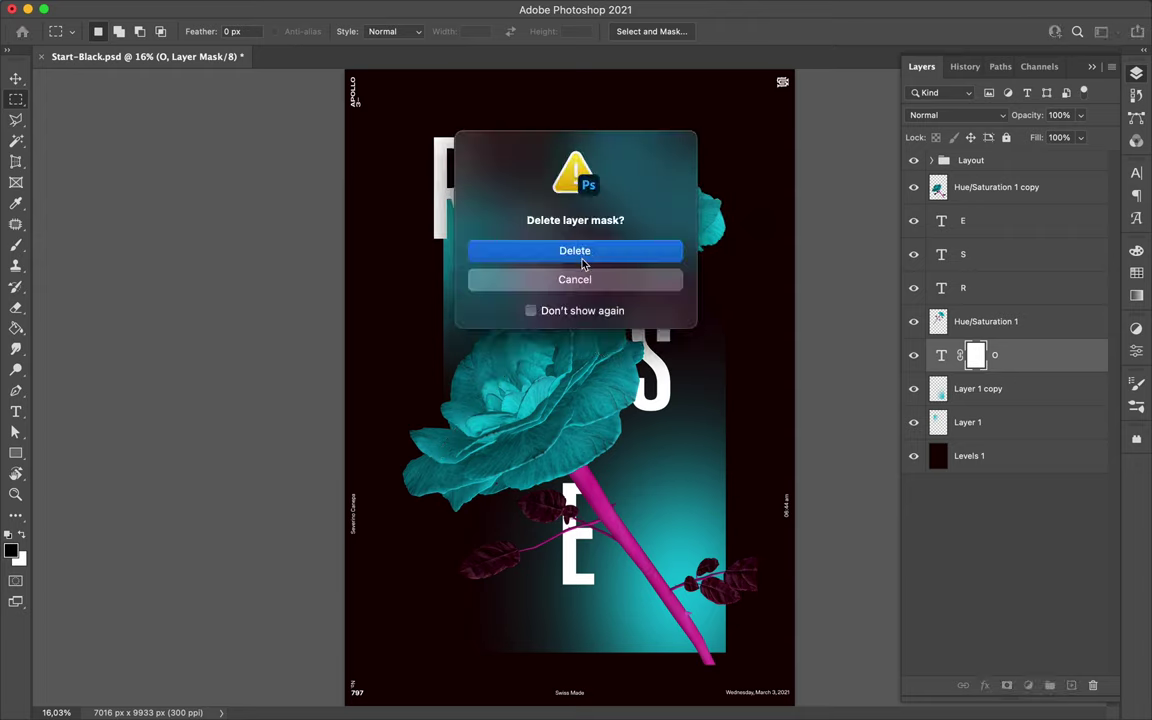
left_click(584, 253)
key("b")
right_click(710, 284)
key("Escape")
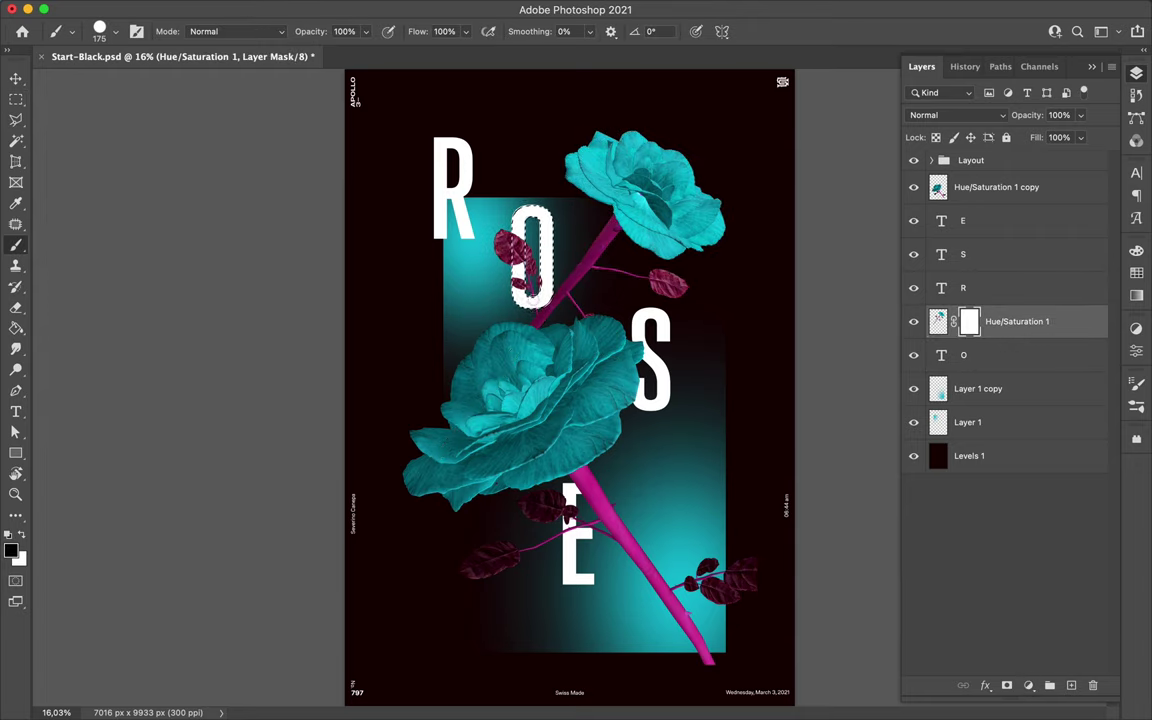
Select the S letter layer and nudge the E slightly left
key("v")
scroll(550, 288, "up", 2)
left_click(700, 373, "ctrl")
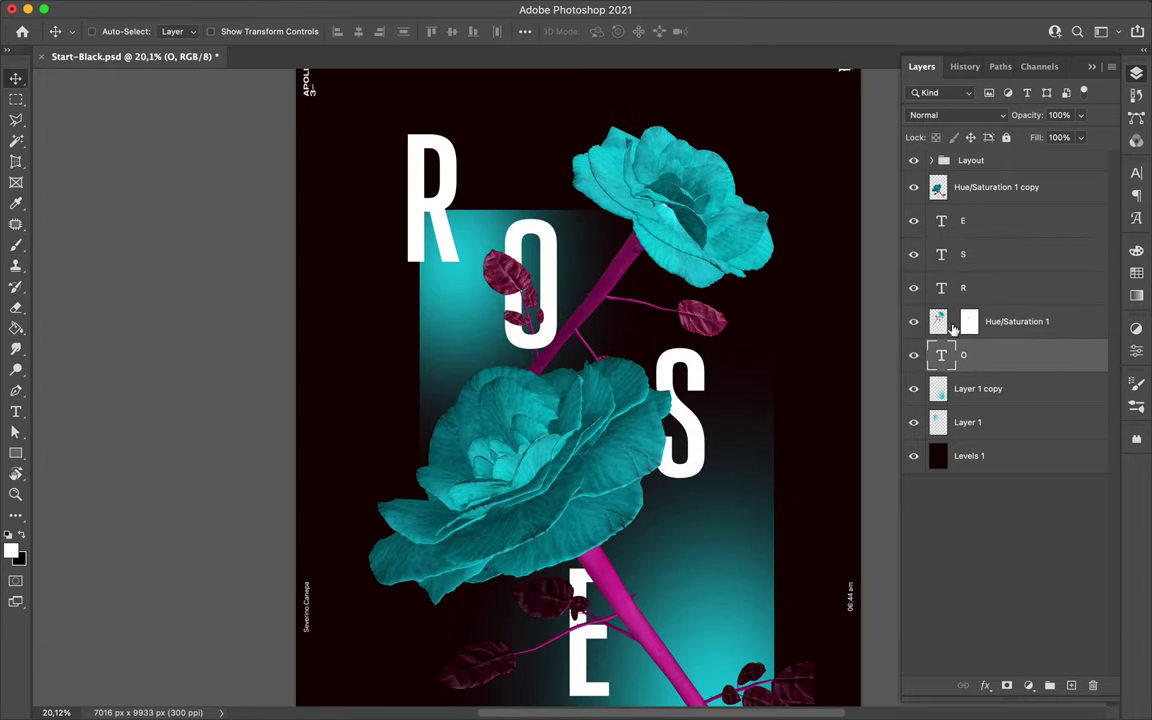
left_click_drag(1086, 683, 1008, 690)
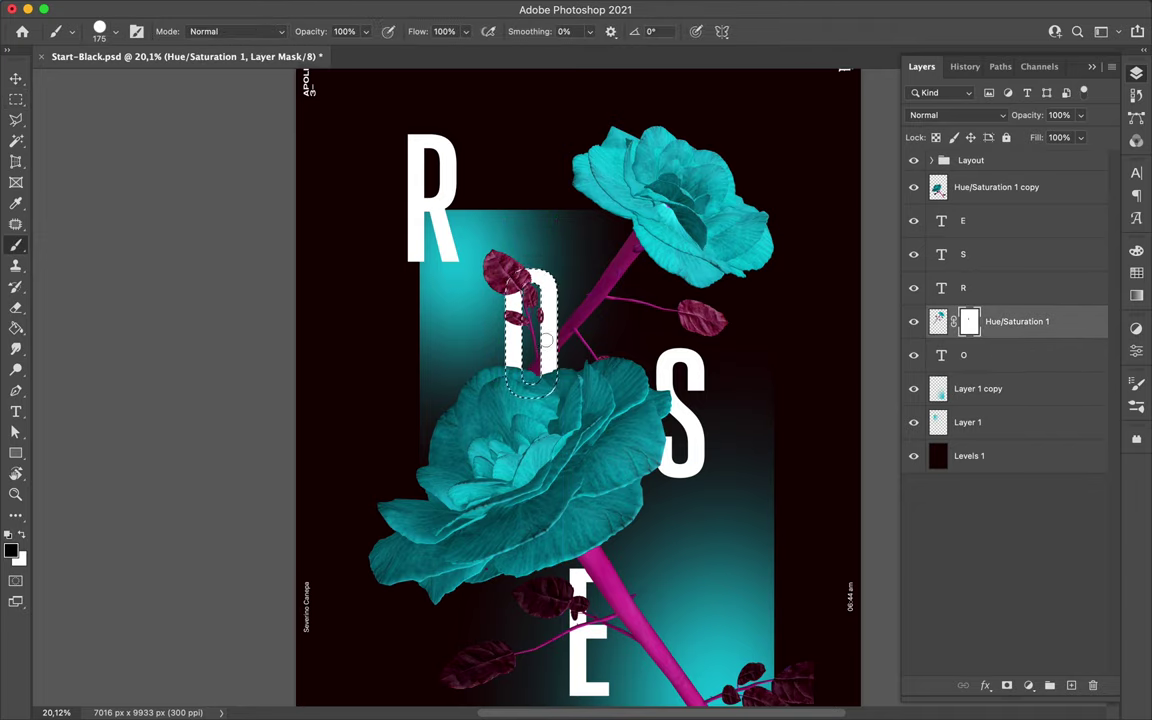
scroll(600, 393, "down", 1)
left_click(676, 383, "ctrl")
scroll(580, 625, "down", 2)
left_click_drag(582, 526, 570, 525)
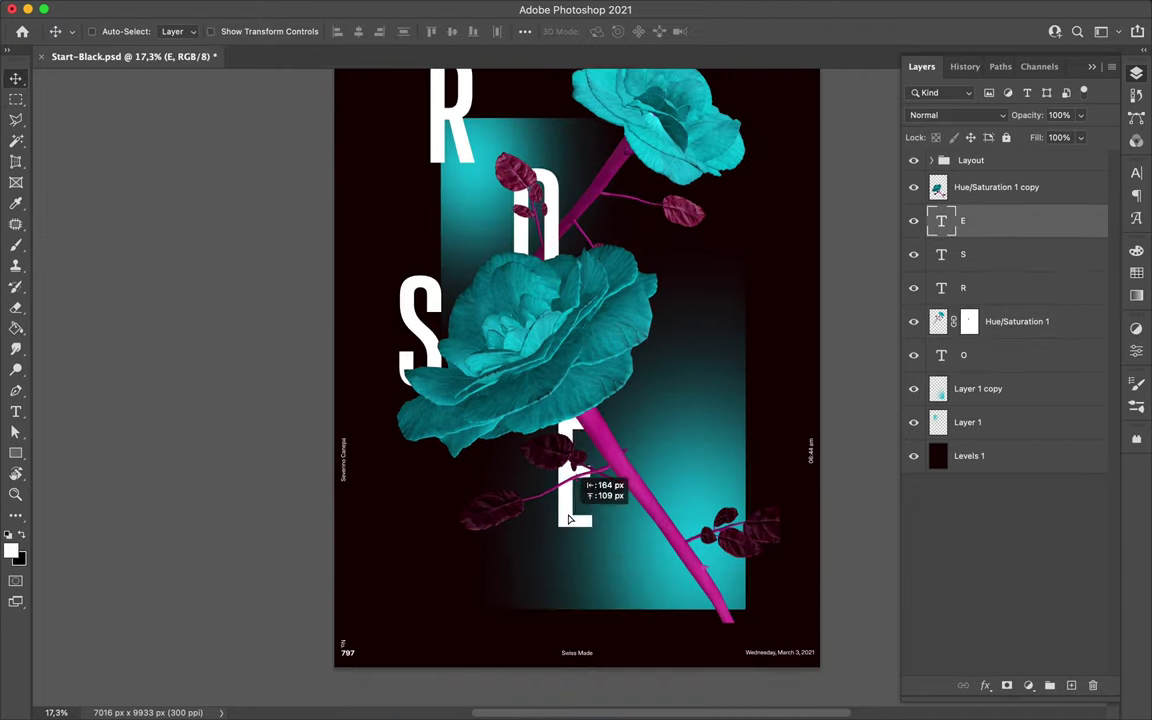
Load the S as a selection on the Hue/Saturation 1 copy mask, then select Layer 1
left_click_drag(978, 207, 980, 188)
key("e")
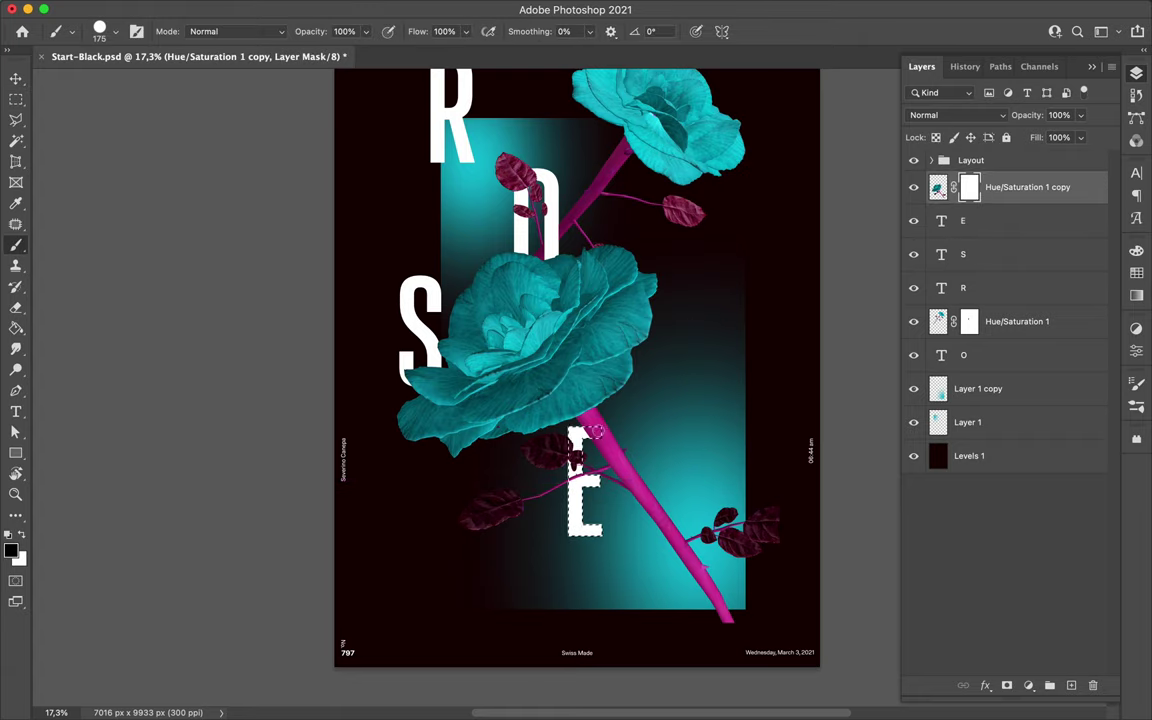
scroll(565, 391, "up", 1)
left_click(400, 320, "ctrl")
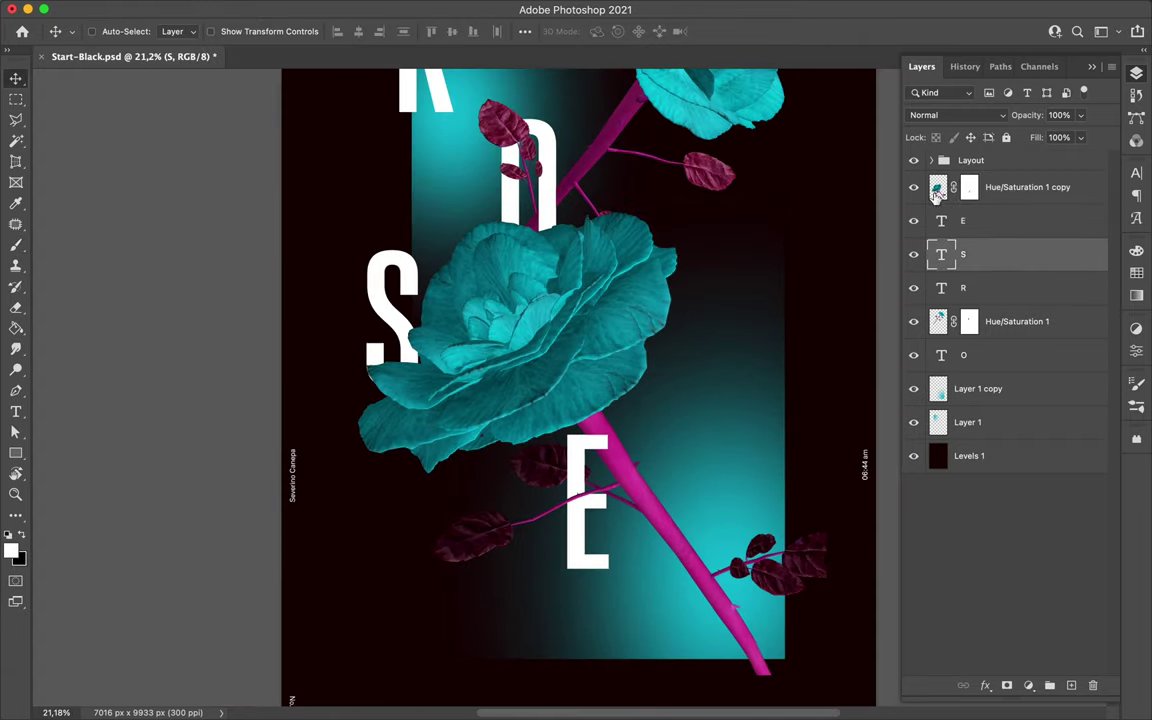
left_click(991, 251)
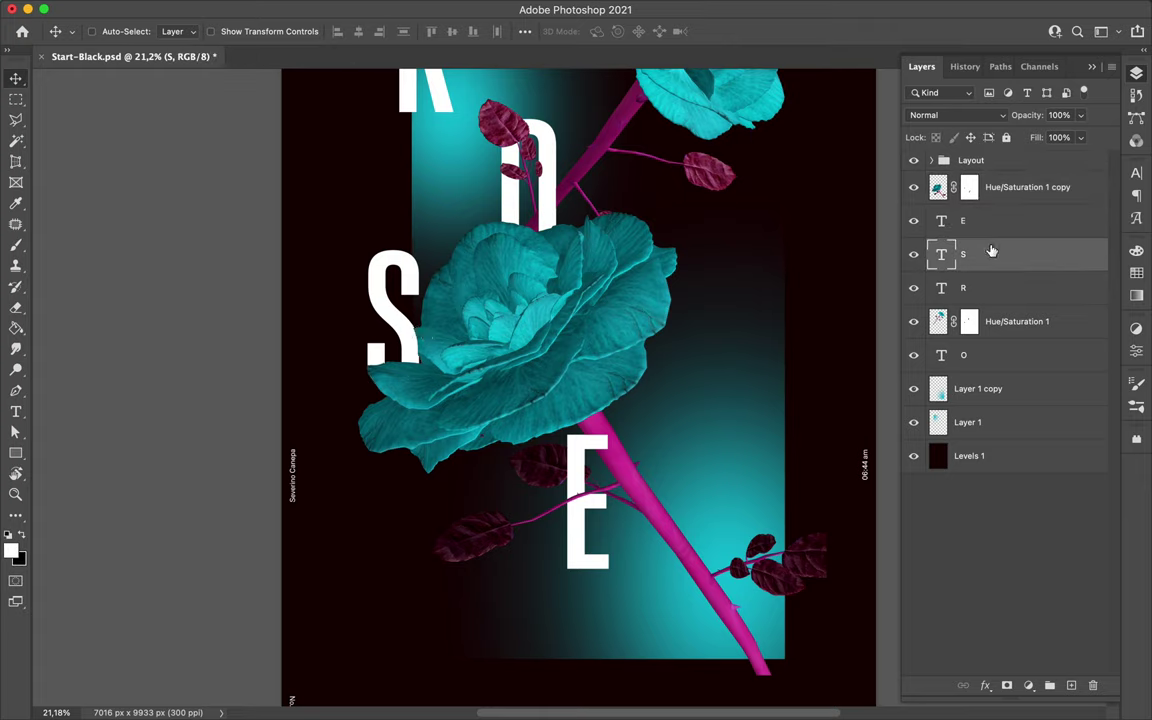
left_click(969, 187)
key("b")
key("v")
scroll(690, 250, "down", 2)
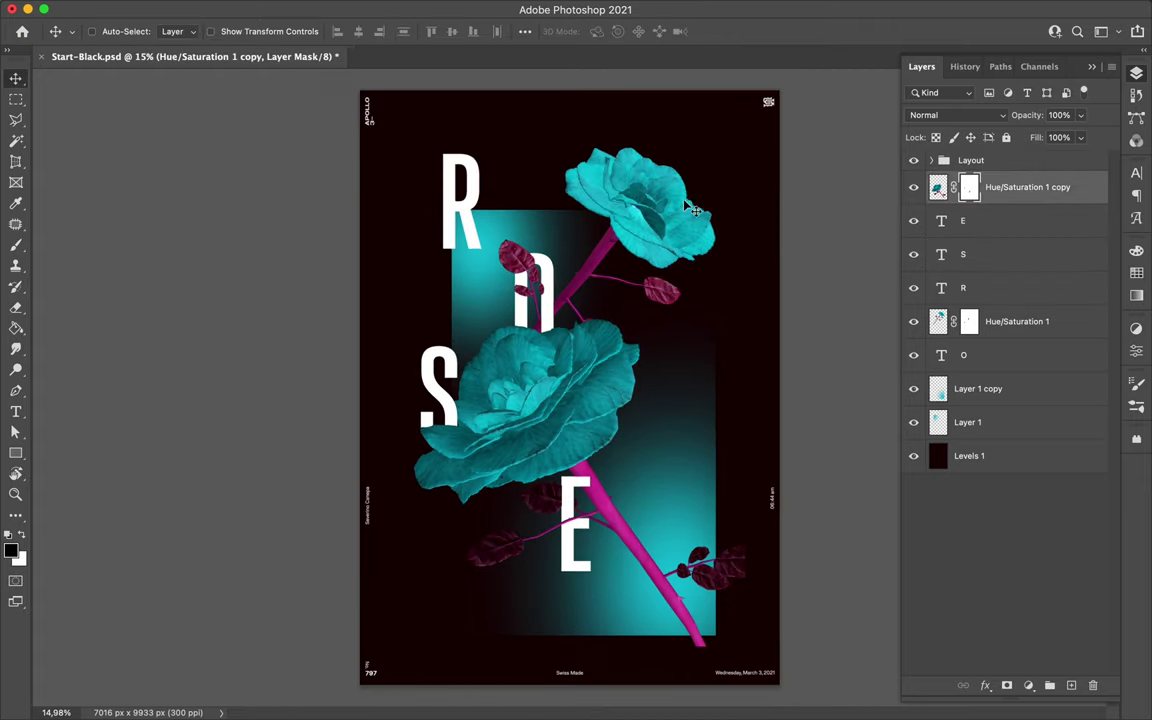
left_click(510, 230)
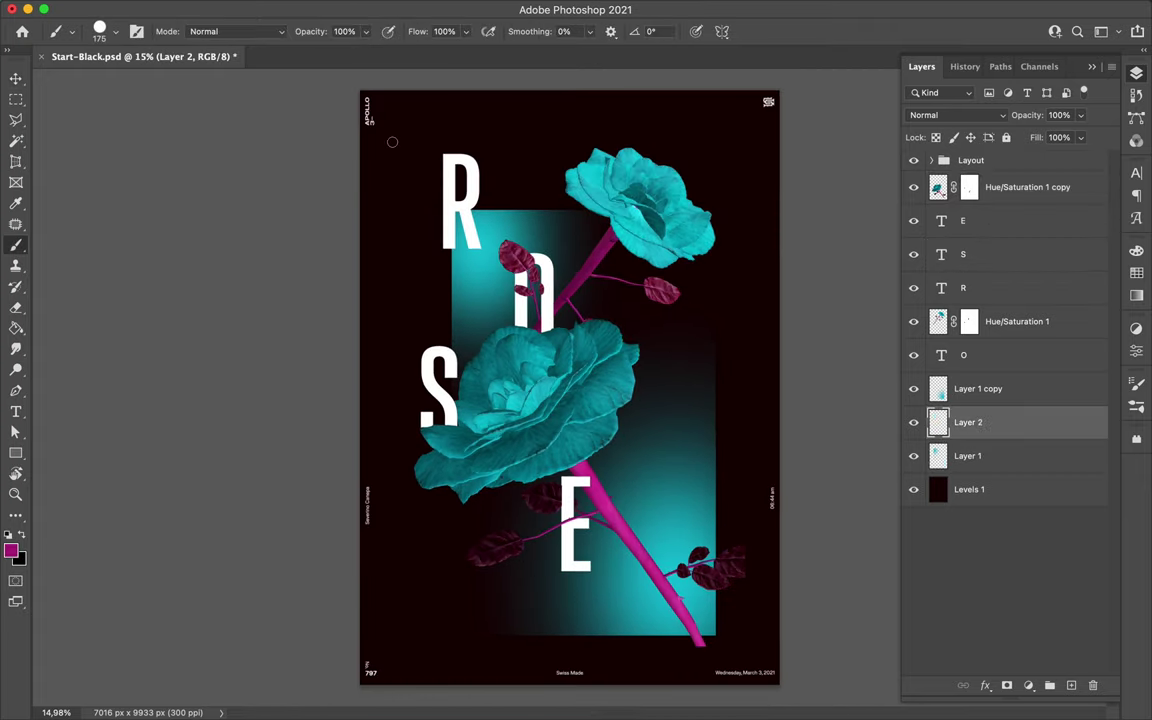
Copy the magenta glow lower and beside the stem, shift the gradient block, and save
right_click(392, 142)
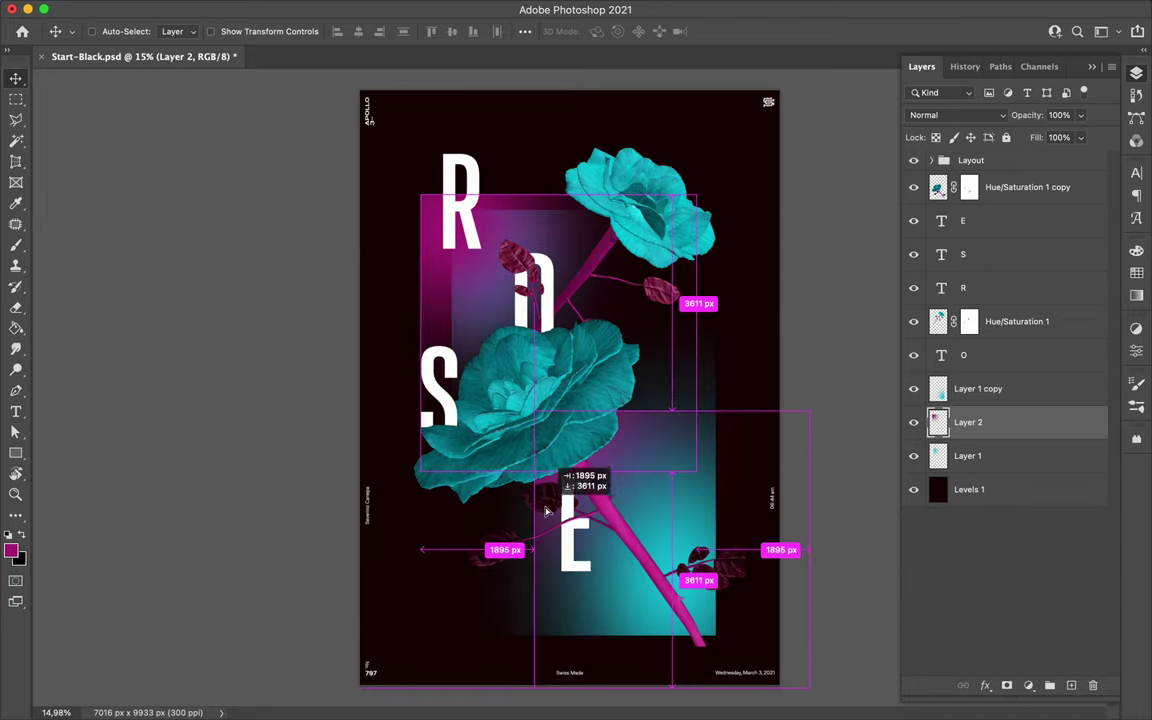
left_click_drag(443, 291, 610, 466)
key("alt+bracketleft")
key("ctrl+t")
key("Return")
left_click_drag(525, 240, 587, 320)
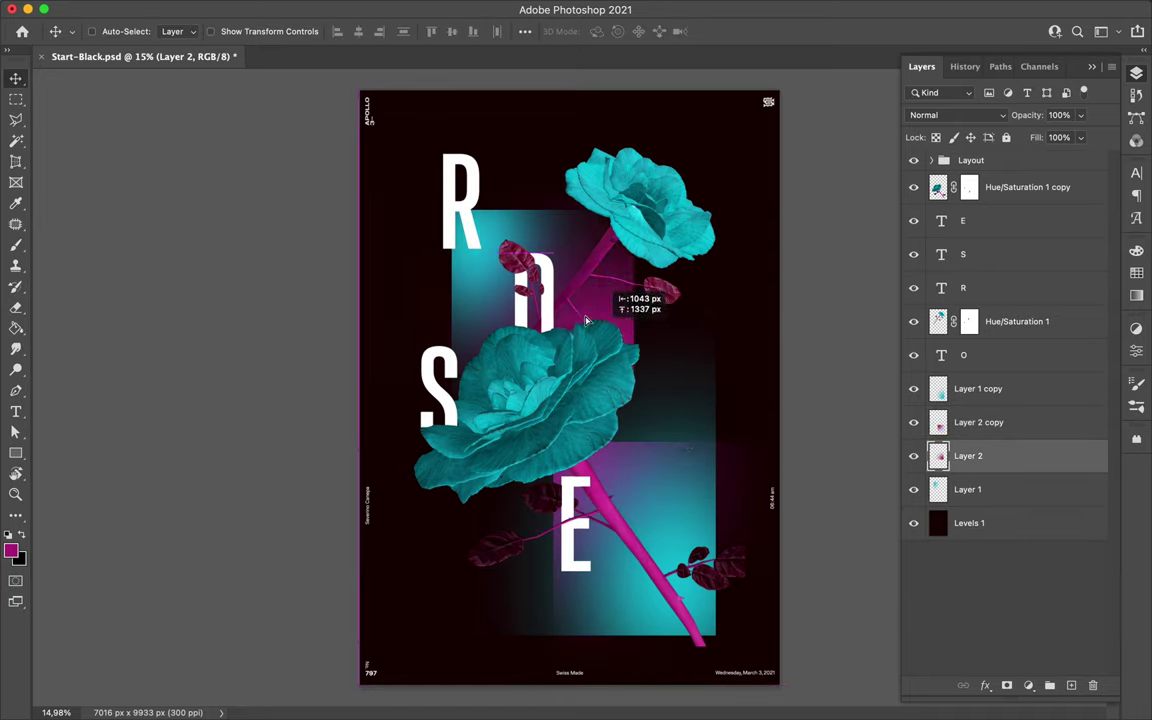
left_click_drag(750, 518, 695, 508)
key("ctrl+s")
Add a new layer above Levels 1, try a duplicate's blend mode, then delete it
left_click(1010, 522)
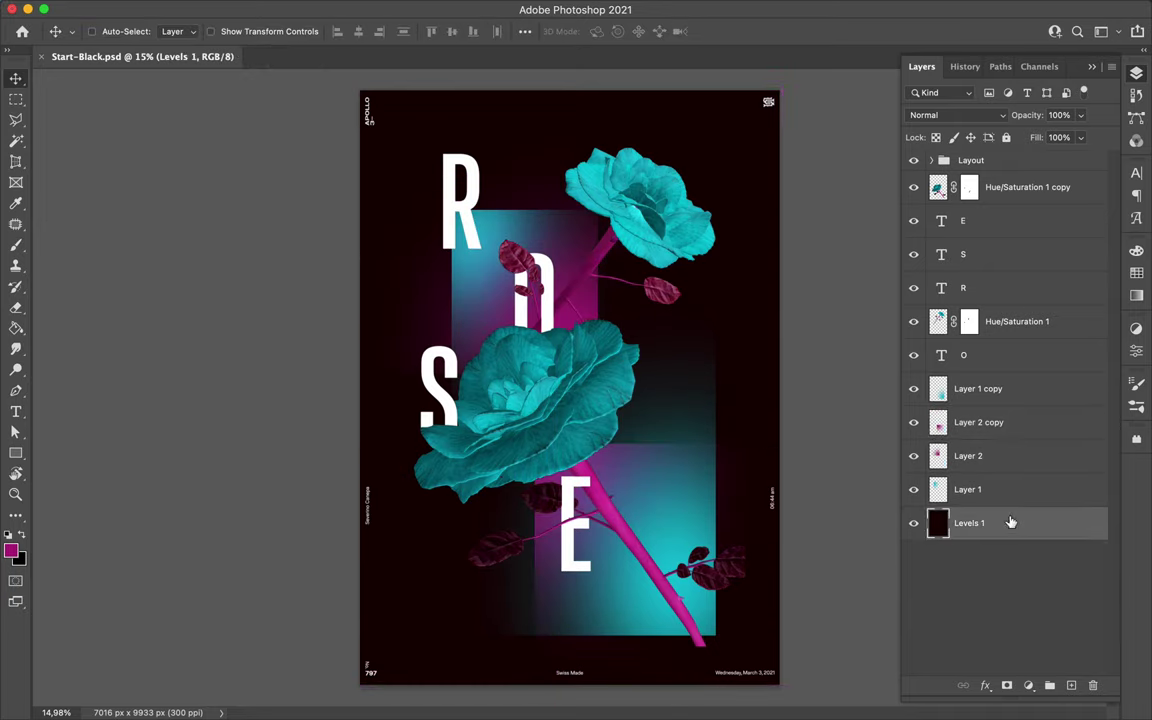
key("x")
left_click(540, 560)
key("ctrl+j")
left_click(955, 115)
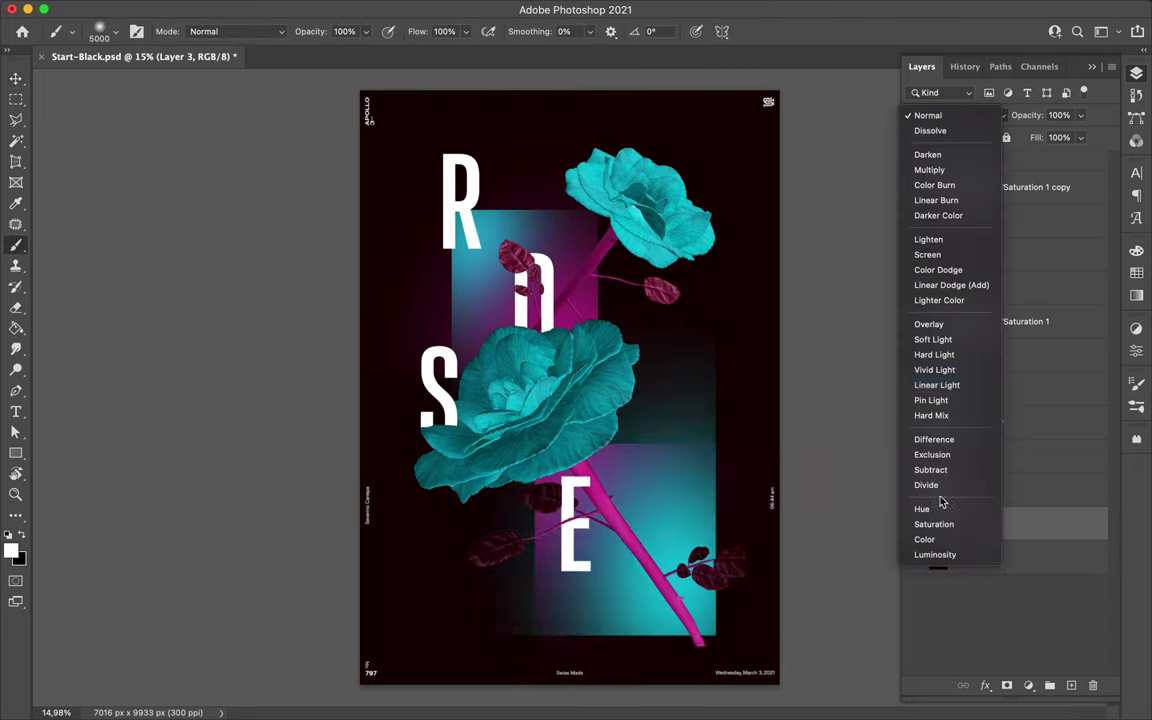
key("Escape")
key("Delete")
key("v")
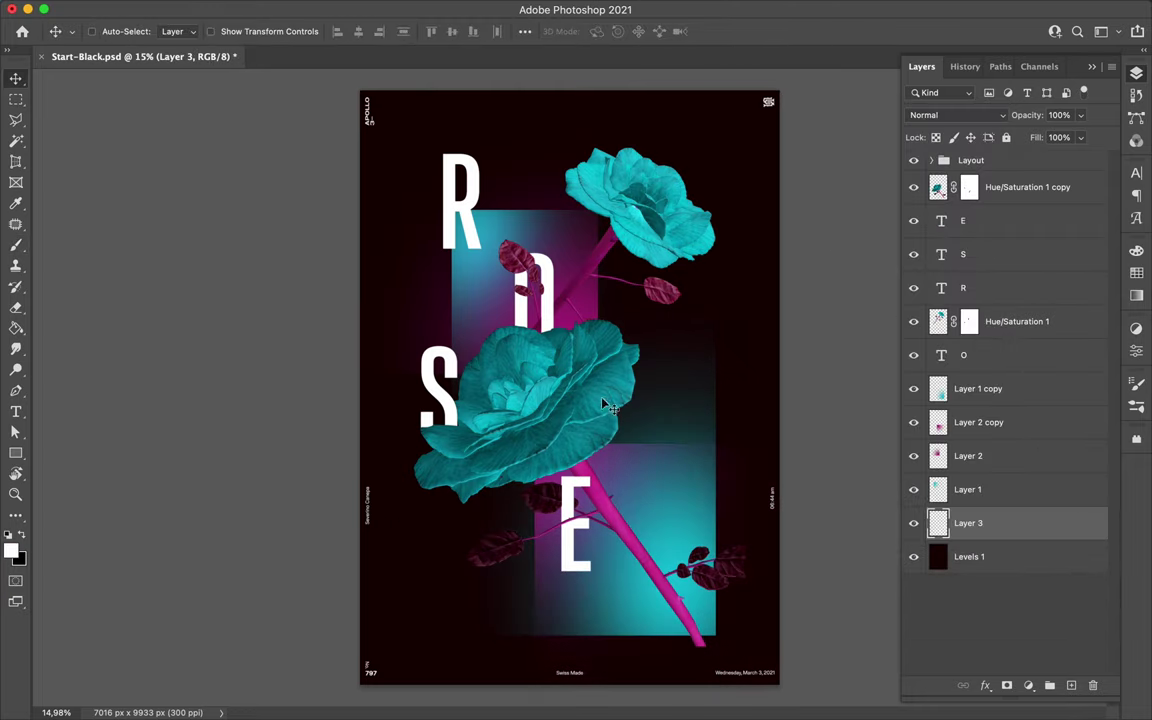
Add a top cyan glow layer in Linear Dodge (Add) and copy it onto the upper rose
left_click(920, 93)
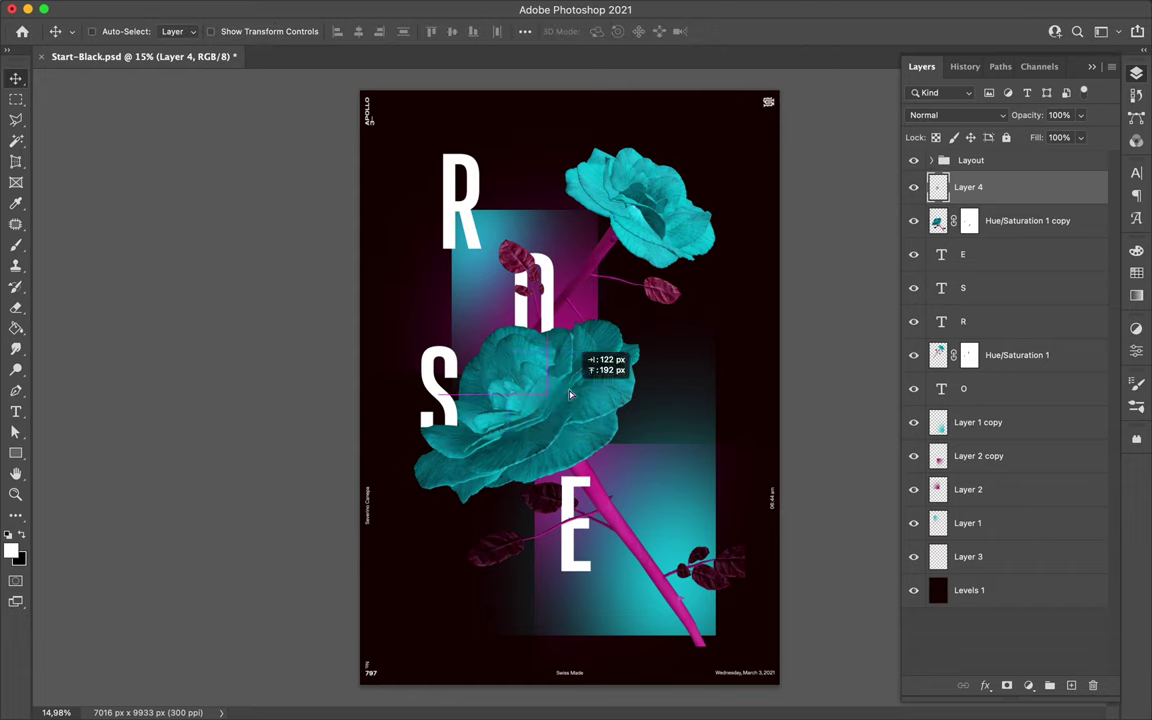
left_click(955, 115)
left_click(946, 285)
key("ctrl+j")
key("ctrl+t")
left_click_drag(567, 249, 625, 197)
left_click_drag(527, 418, 527, 418)
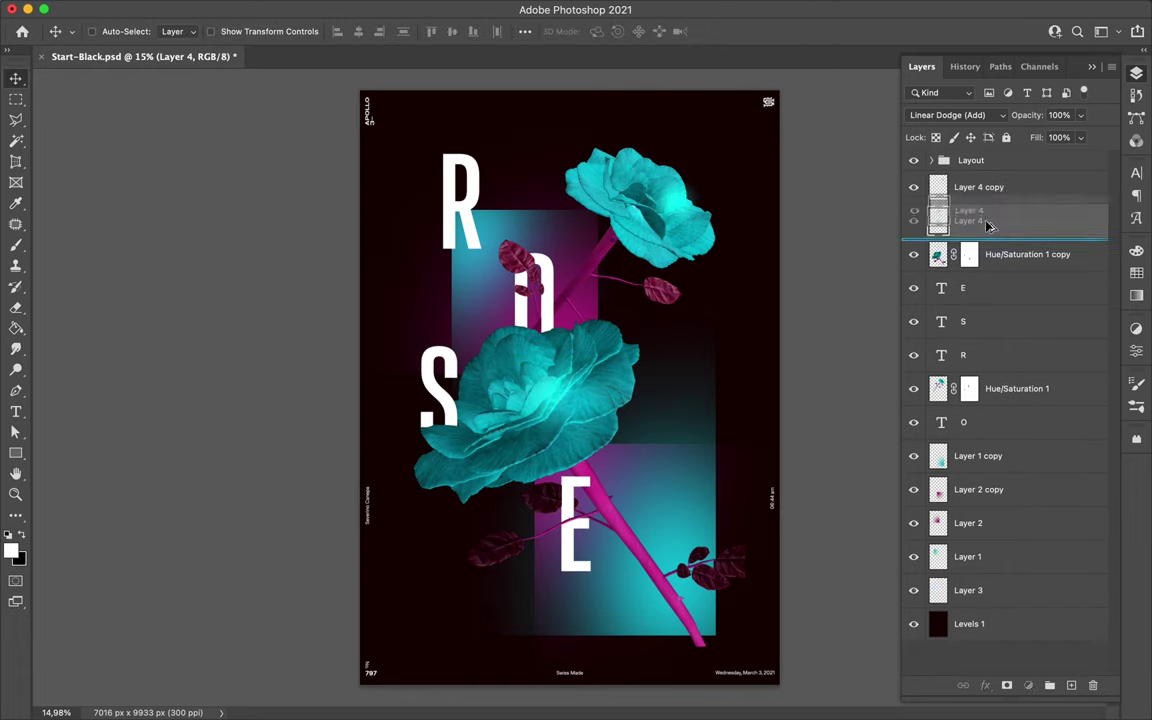
left_click_drag(980, 187, 990, 240)
Duplicate Hue/Saturation 1 copy with High Pass, Color Burn and about half Fill
left_click(955, 115)
left_click(957, 285)
left_click(1033, 288)
key("ctrl+j")
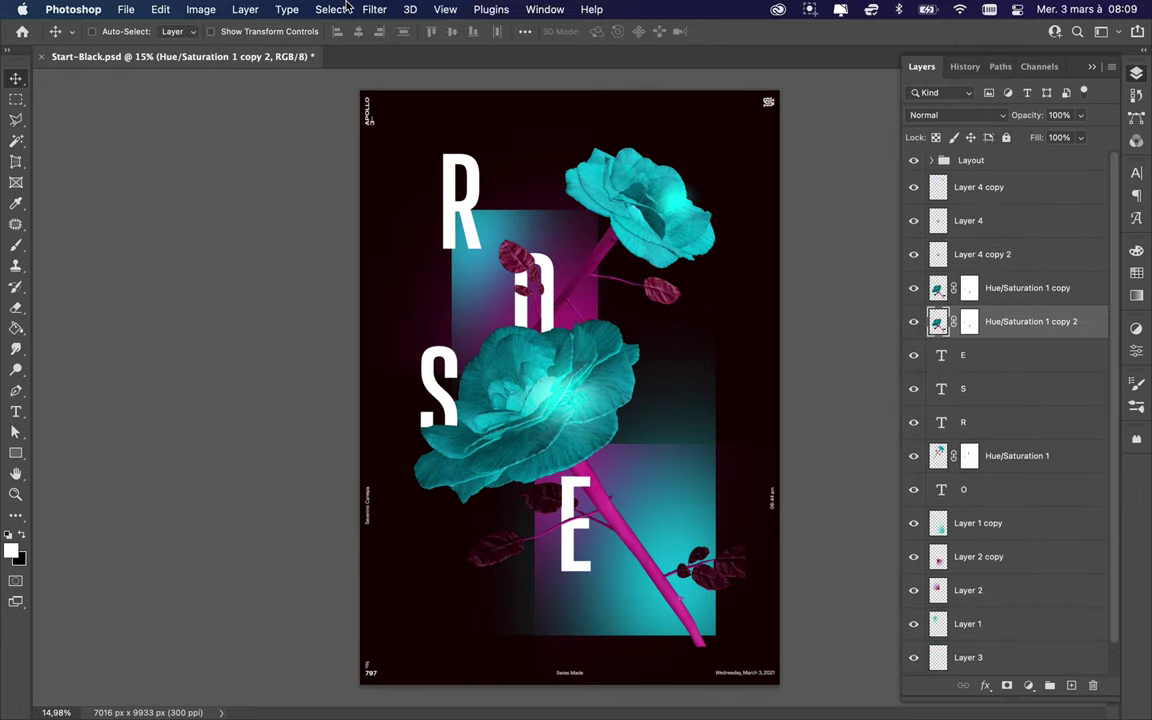
key("ctrl+alt+f")
left_click(211, 44)
left_click(955, 115)
left_click(954, 185)
left_click_drag(1080, 137, 1045, 162)
Duplicate Hue/Saturation 1 and preview High Pass at 30,3 pixels on the copy
left_click(1017, 455)
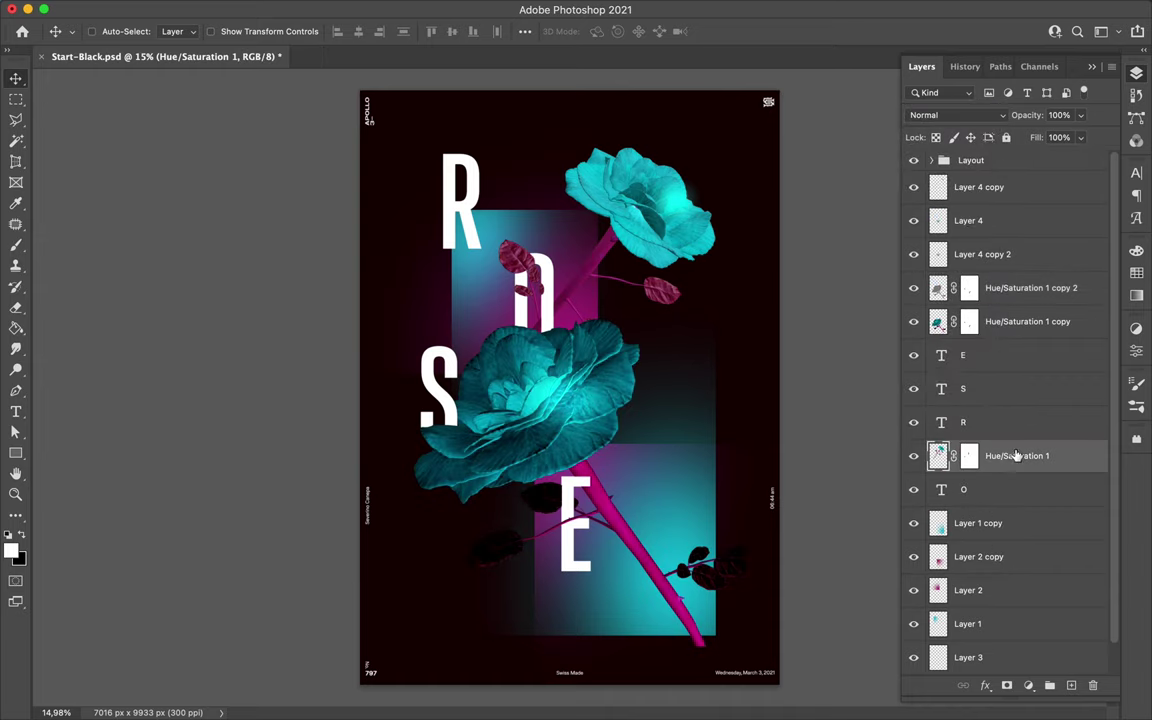
key("ctrl+j")
left_click(374, 9)
left_click(675, 366)
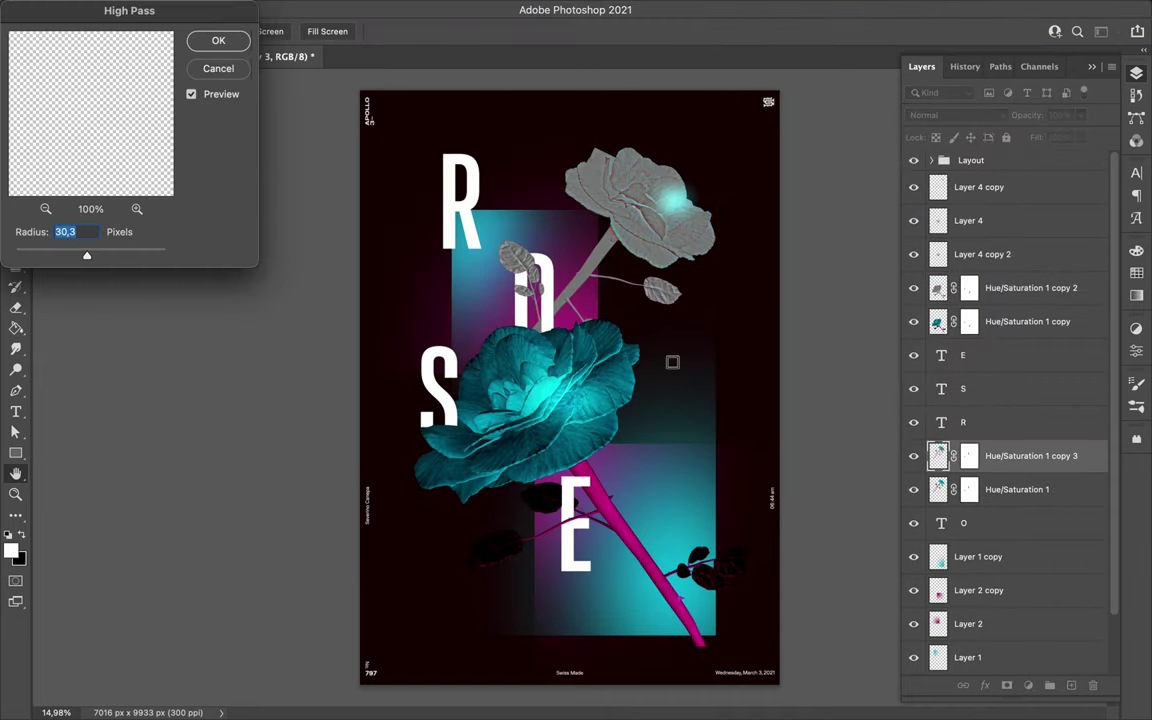
Switch the layer to Color Burn blending and lower its Fill amount
key("Return")
left_click(955, 115)
left_click(960, 113)
left_click_drag(1080, 137, 1059, 160)
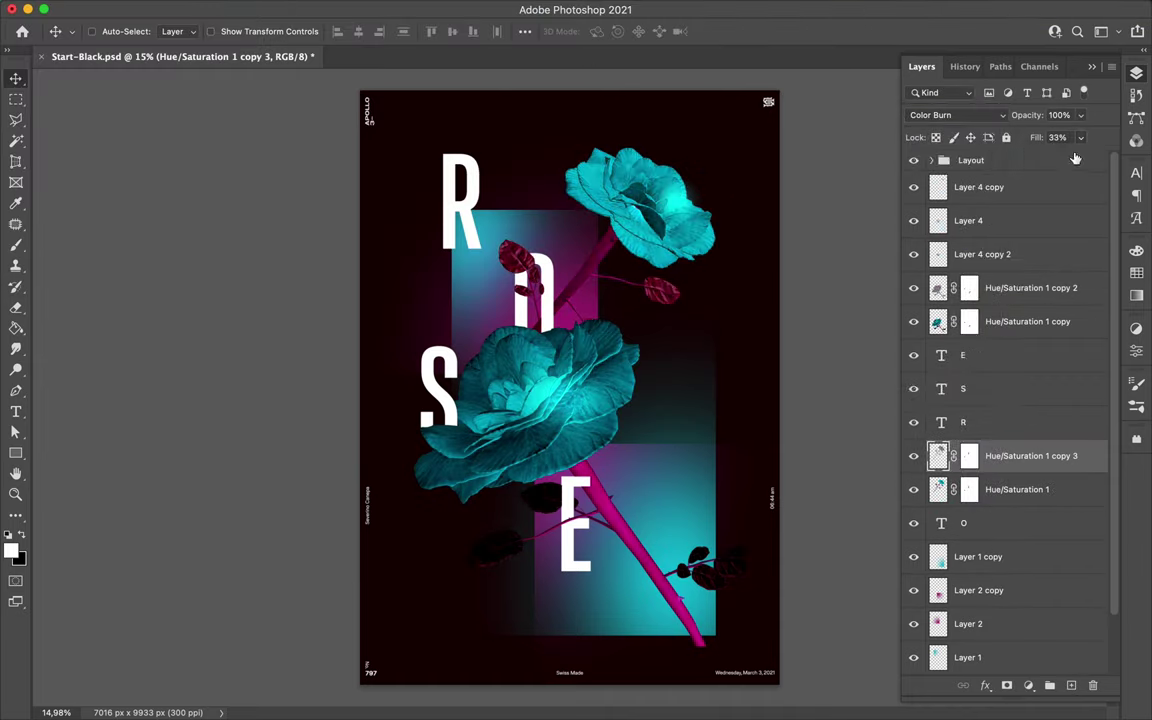
Duplicate the magenta glow above R and Layer 1 copy above E, both set to Hard Light
left_click_drag(968, 623, 991, 440)
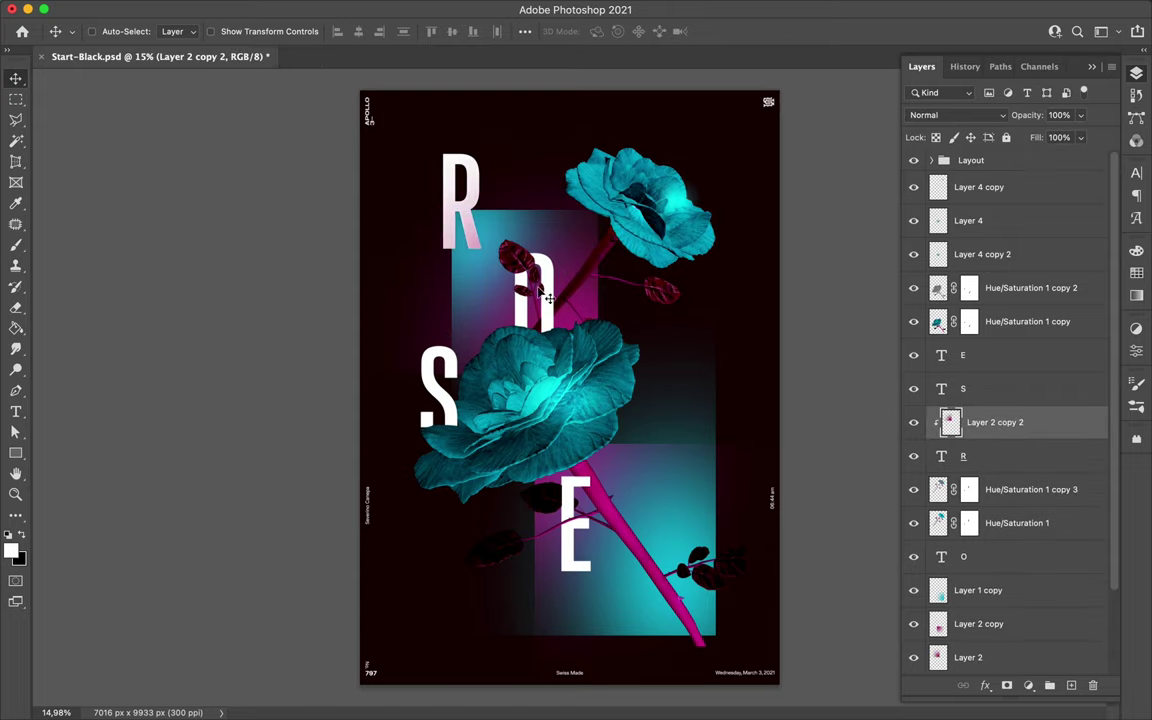
left_click(955, 115)
left_click(934, 354)
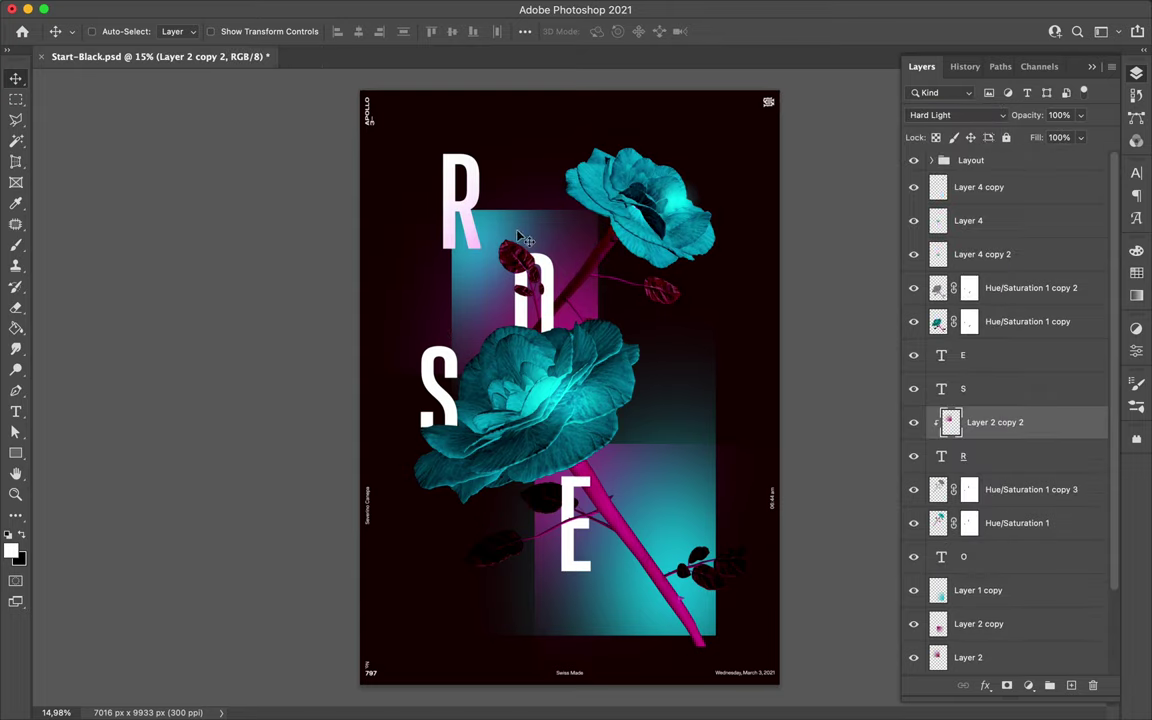
left_click_drag(973, 590, 990, 355)
left_click(955, 115)
left_click(934, 354)
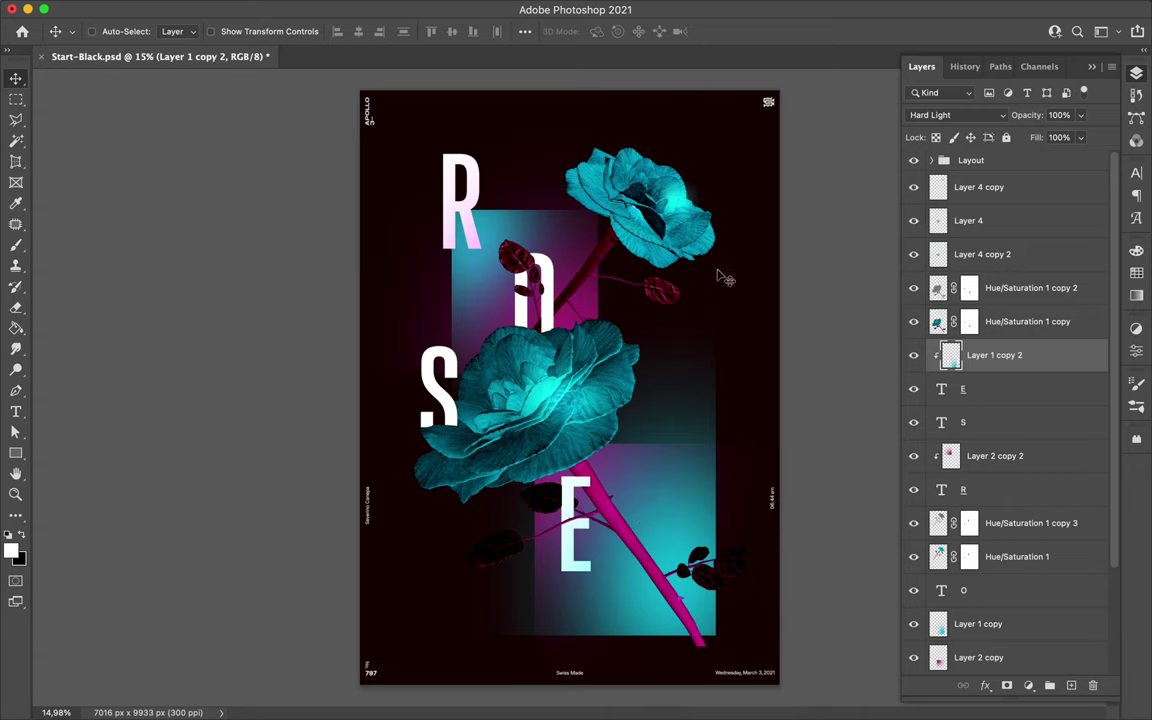
Duplicate Layer 4 and apply a Gaussian Blur to the copy
key("ctrl+j")
key("ctrl+alt+f")
key("Return")
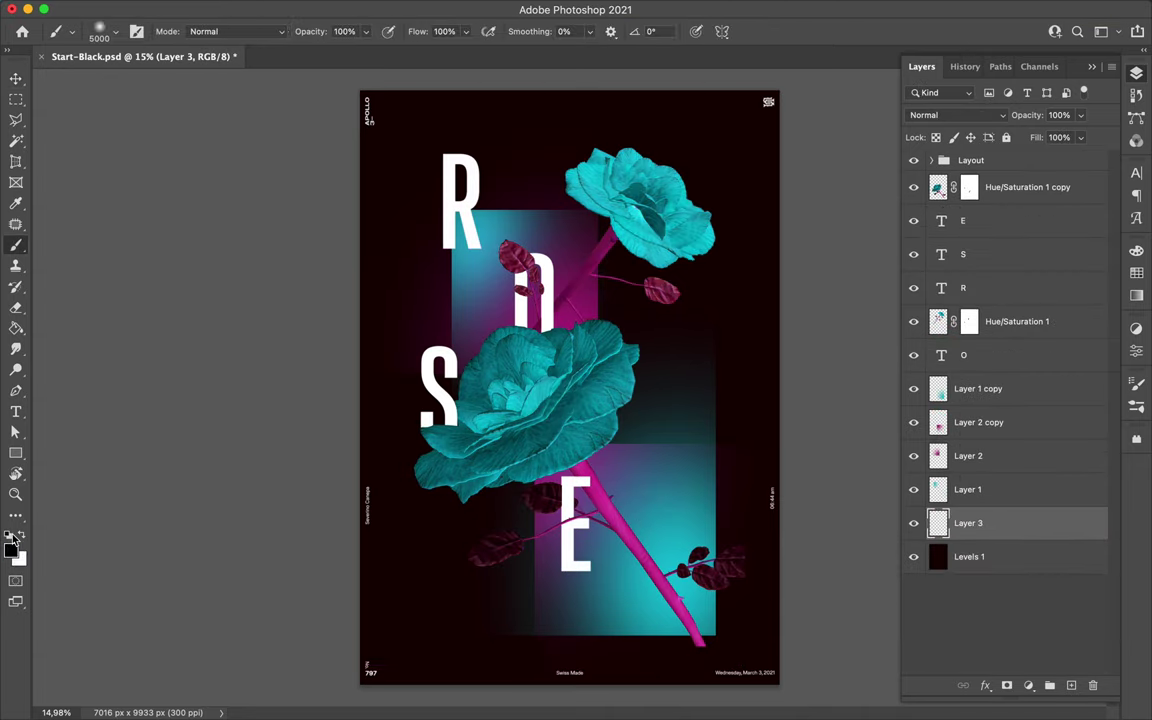
Try Exclusion blending on a Layer 3 duplicate, then cancel and delete it
key("ctrl+j")
left_click(955, 115)
left_click(937, 385)
left_click(955, 115)
key("Escape")
key("Delete")
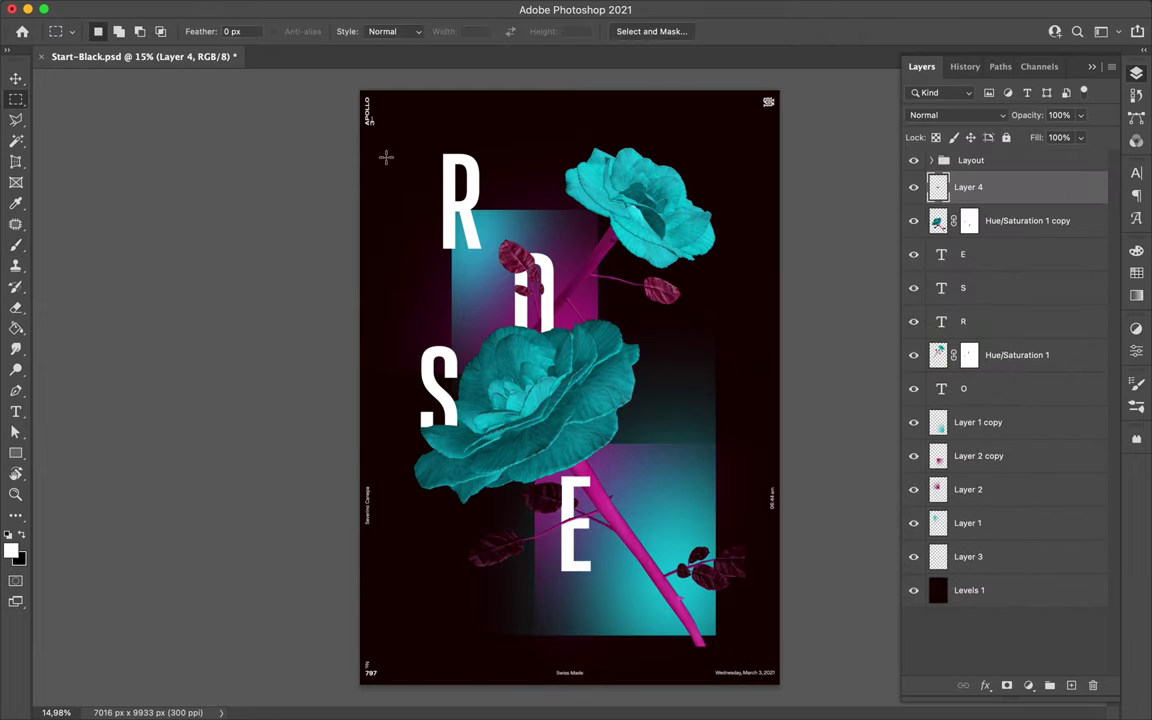
Set Layer 4 copy to Linear Dodge (Add), and make another glow copy in Divide mode
left_click(926, 283)
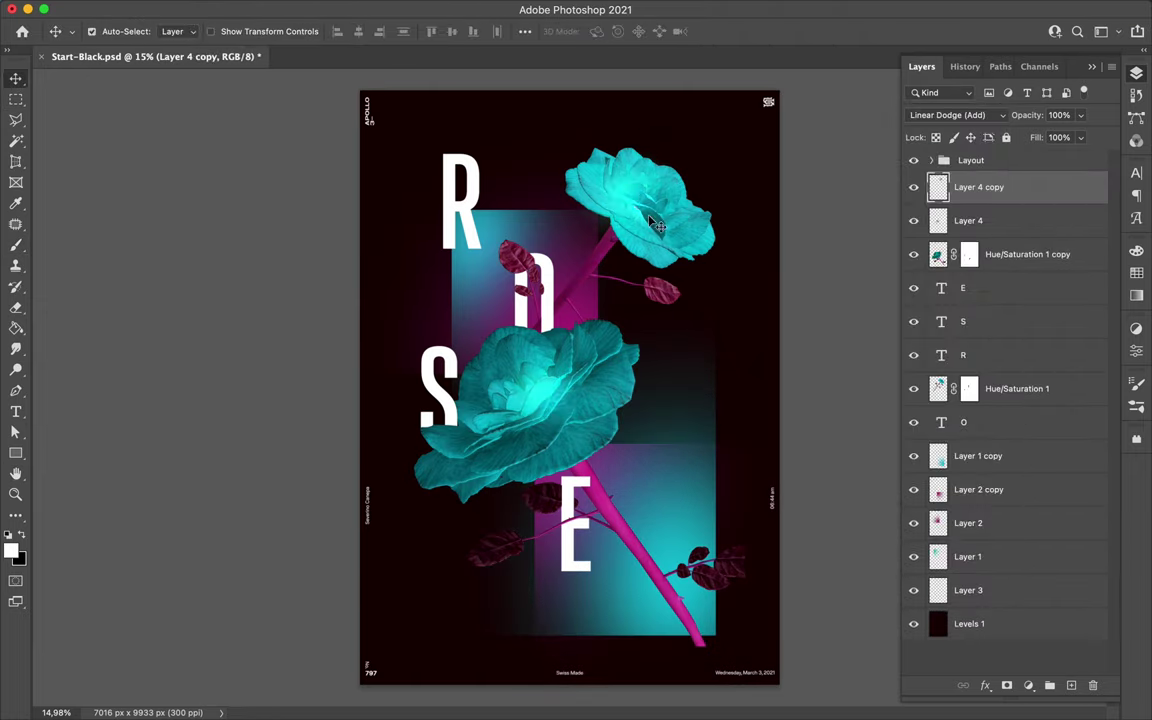
key("ctrl+j")
left_click(955, 115)
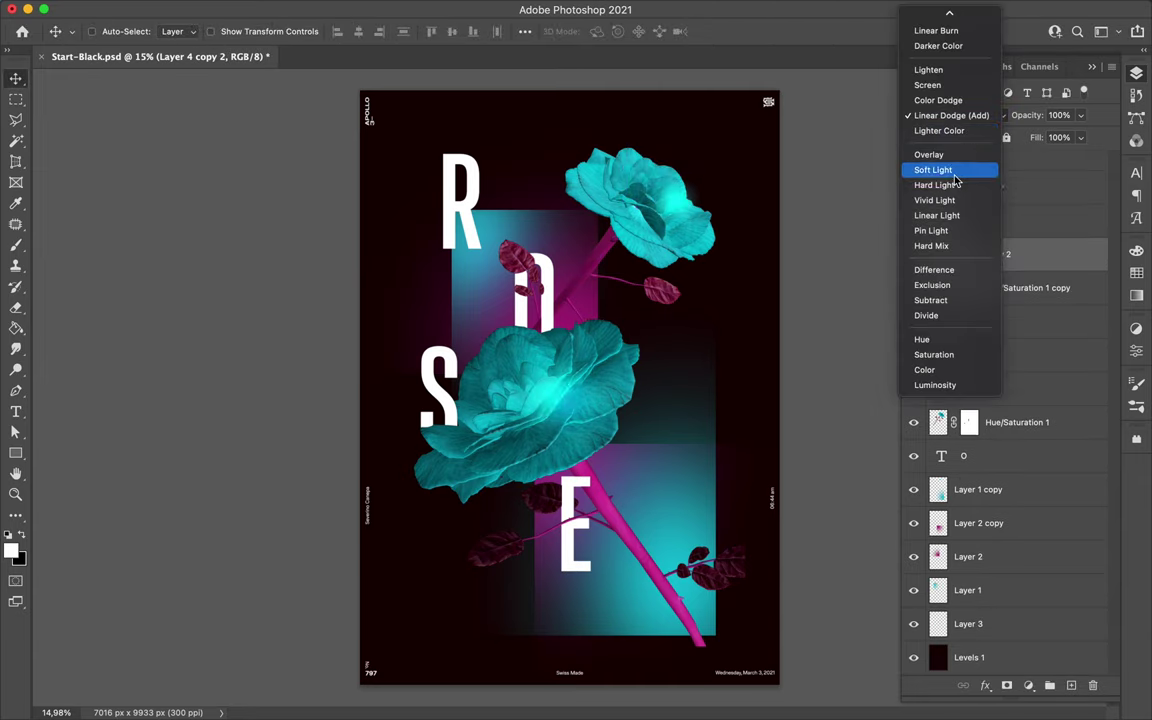
left_click(945, 315)
Duplicate the Hue/Saturation 1 copy layer and apply High Pass to it
left_click(1016, 290)
key("ctrl+j")
left_click(362, 10)
left_click(550, 360)
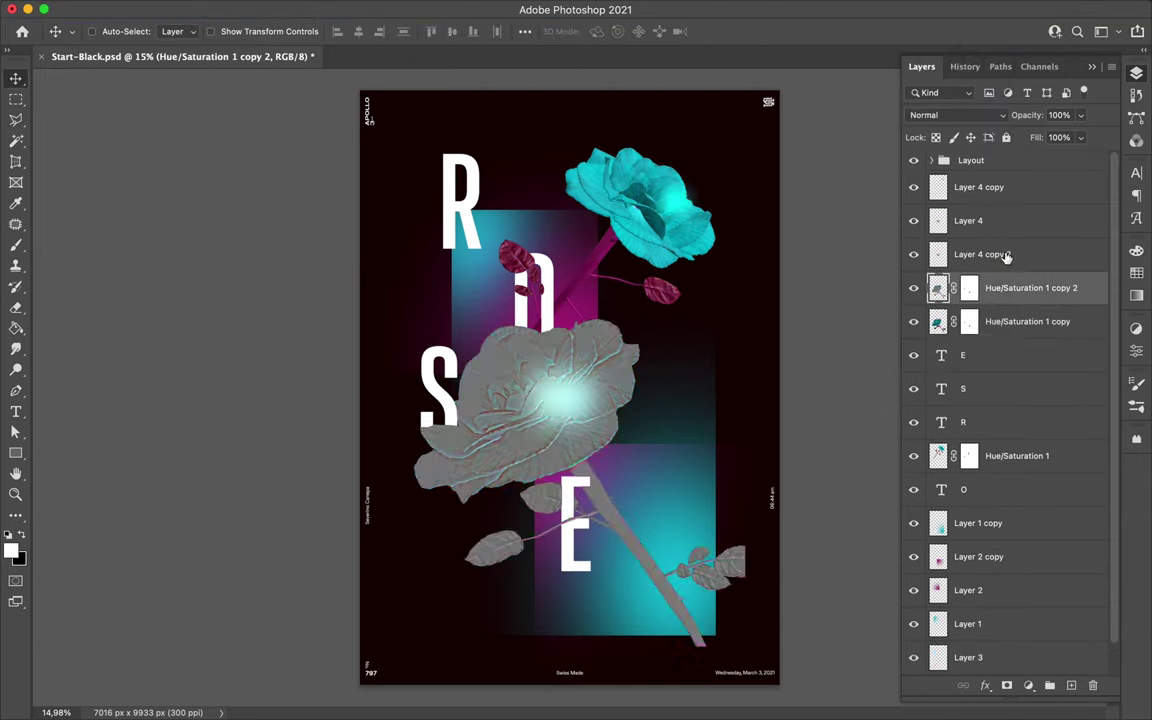
Duplicate Hue/Saturation 1, apply High Pass, and set it to Color Burn with lowered Fill
left_click(1016, 455)
key("ctrl+j")
left_click(374, 9)
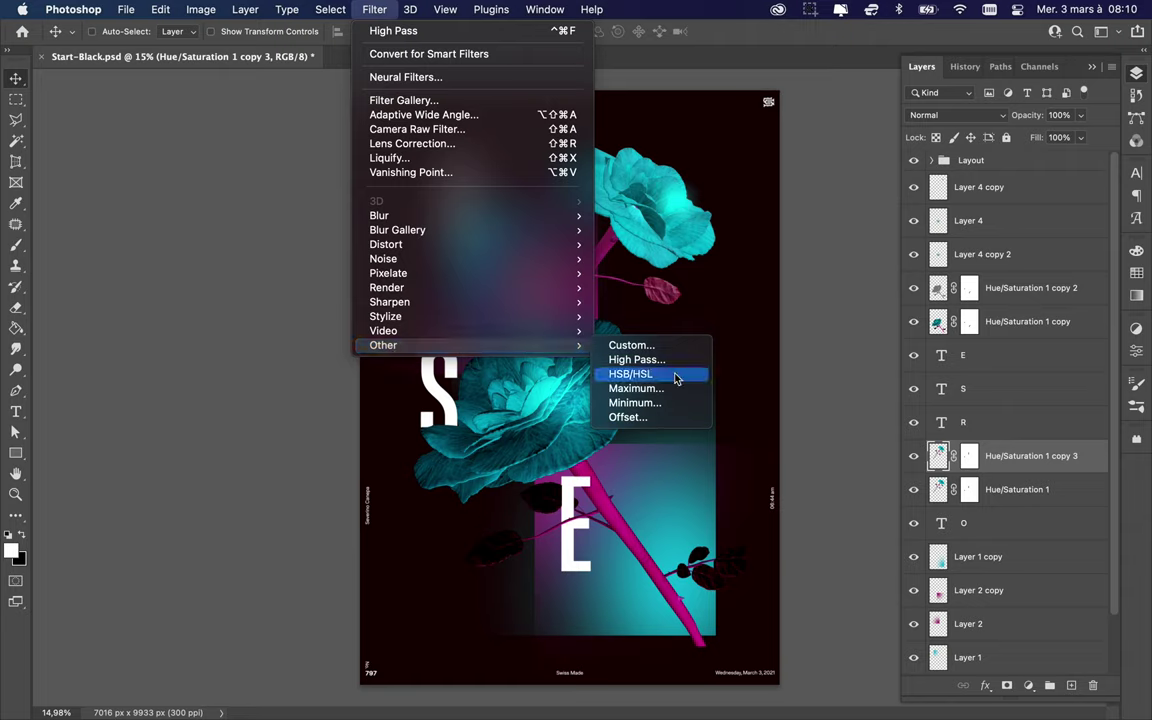
left_click(672, 360)
key("Return")
left_click(955, 115)
left_click(925, 185)
left_click(1080, 137)
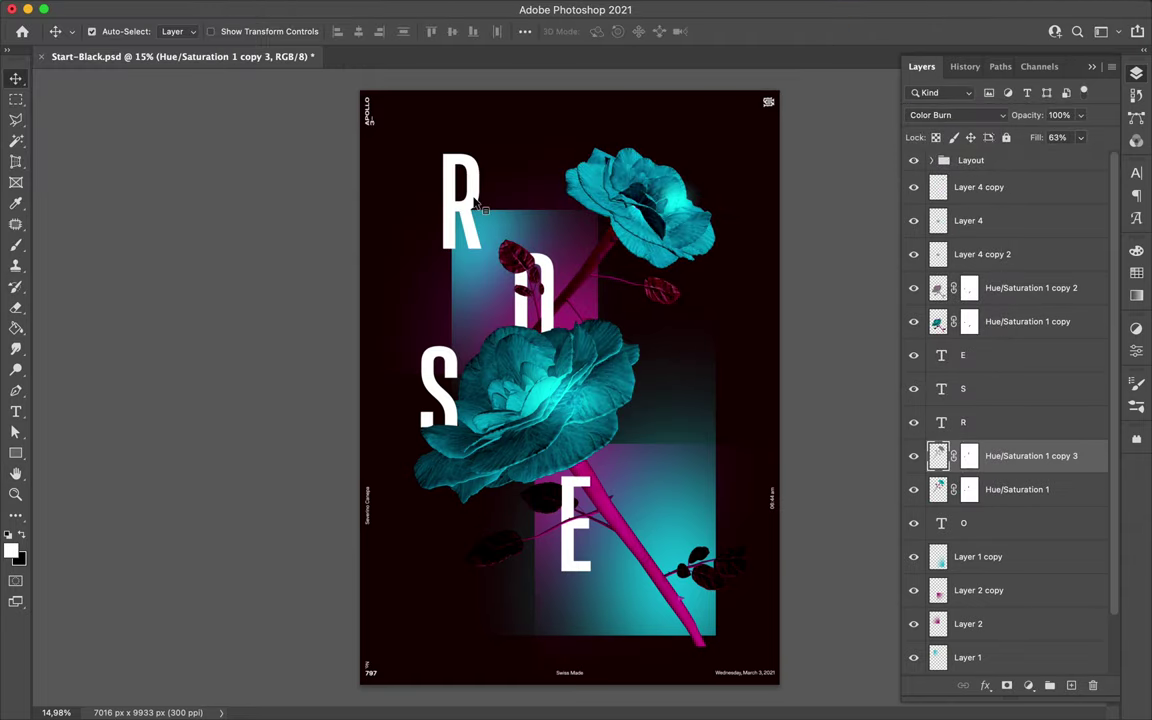
Add a Linear Light magenta glow copy and a Hard Light Layer 1 copy above E, repositioned
left_click_drag(1013, 320, 1013, 405)
left_click(955, 115)
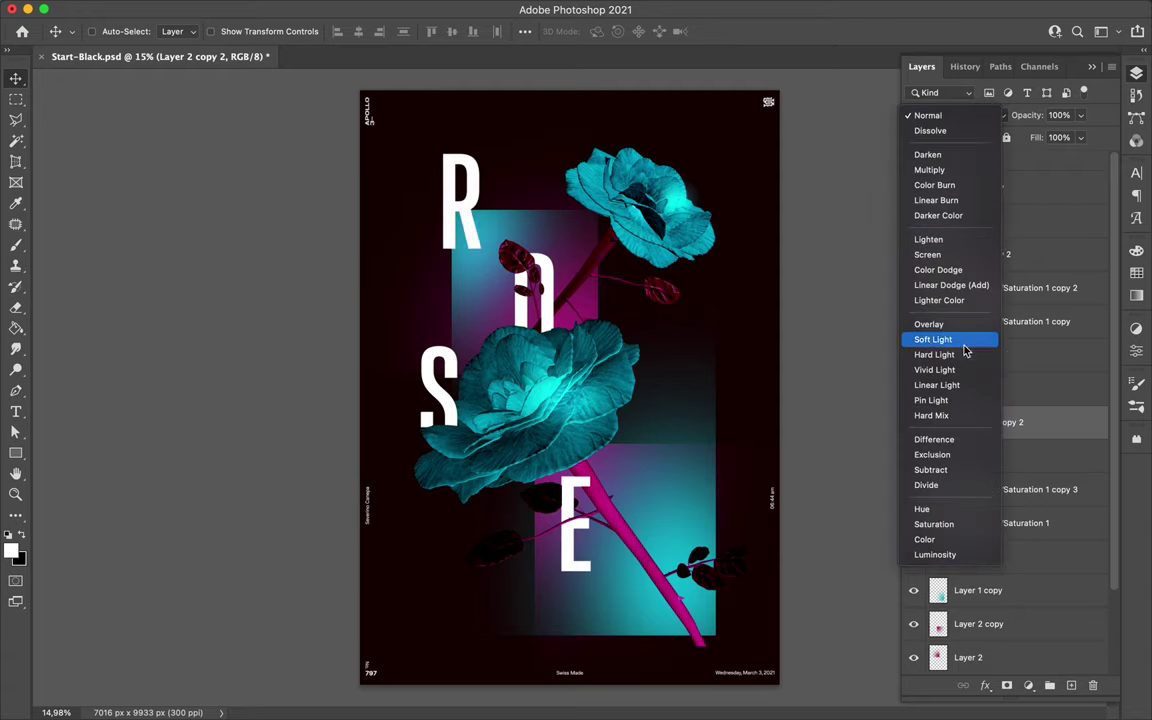
left_click(947, 388)
left_click_drag(978, 590, 990, 378)
left_click(955, 115)
left_click(934, 354)
left_click_drag(615, 496, 668, 563)
Duplicate the Layer 4 glow and blur the copy with Gaussian Blur
left_click(968, 220)
key("ctrl+j")
left_click(445, 8)
left_click(655, 275)
left_click(918, 95)
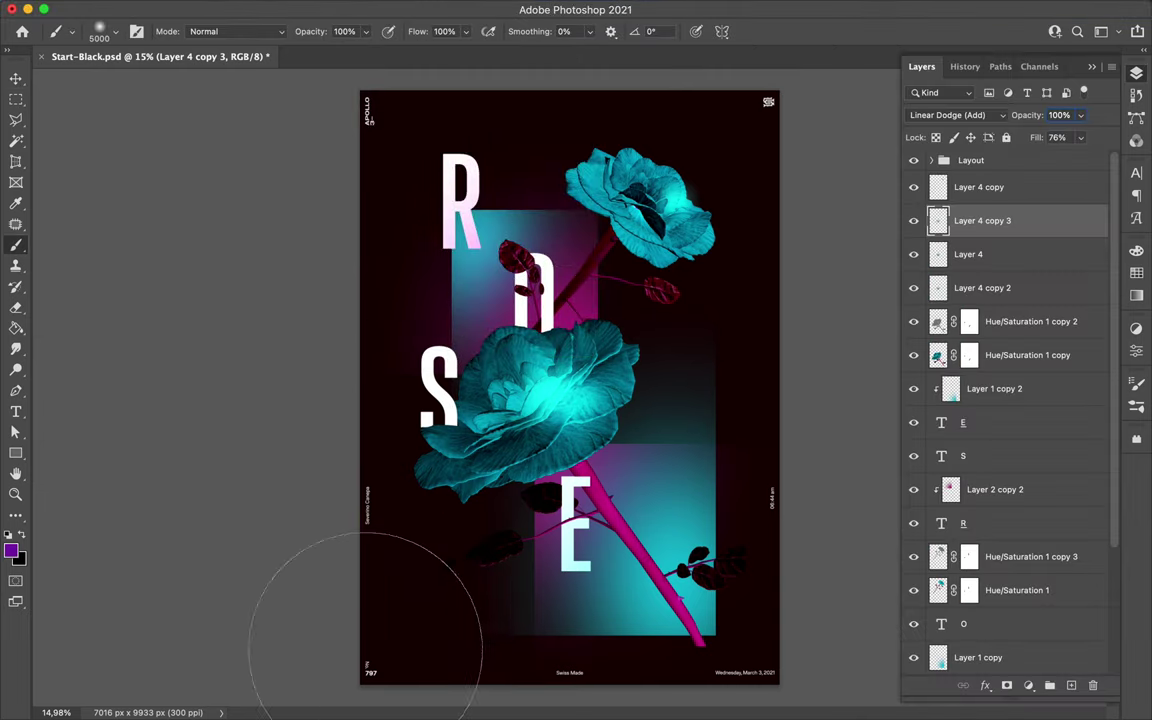
left_click(1072, 686)
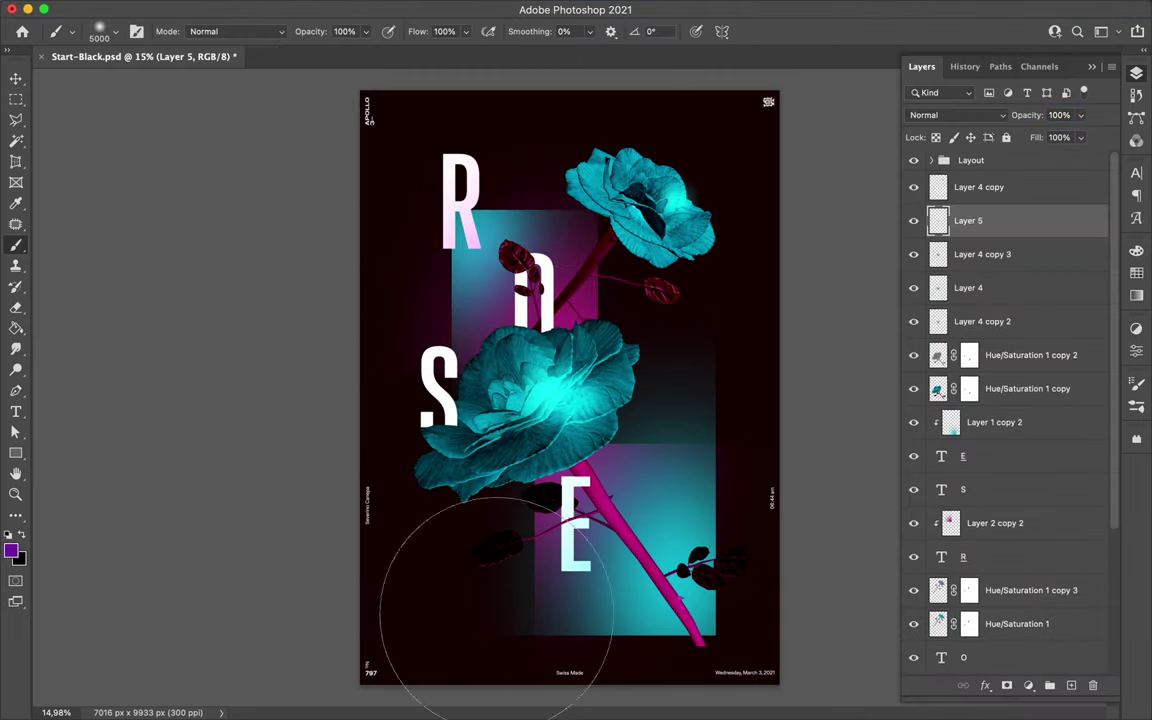
Paint a soft purple patch, then duplicate, flip and shrink the copy
key("v")
left_click_drag(540, 420, 575, 385)
key("ctrl+t")
key("Return")
key("ctrl+j")
key("ctrl+t")
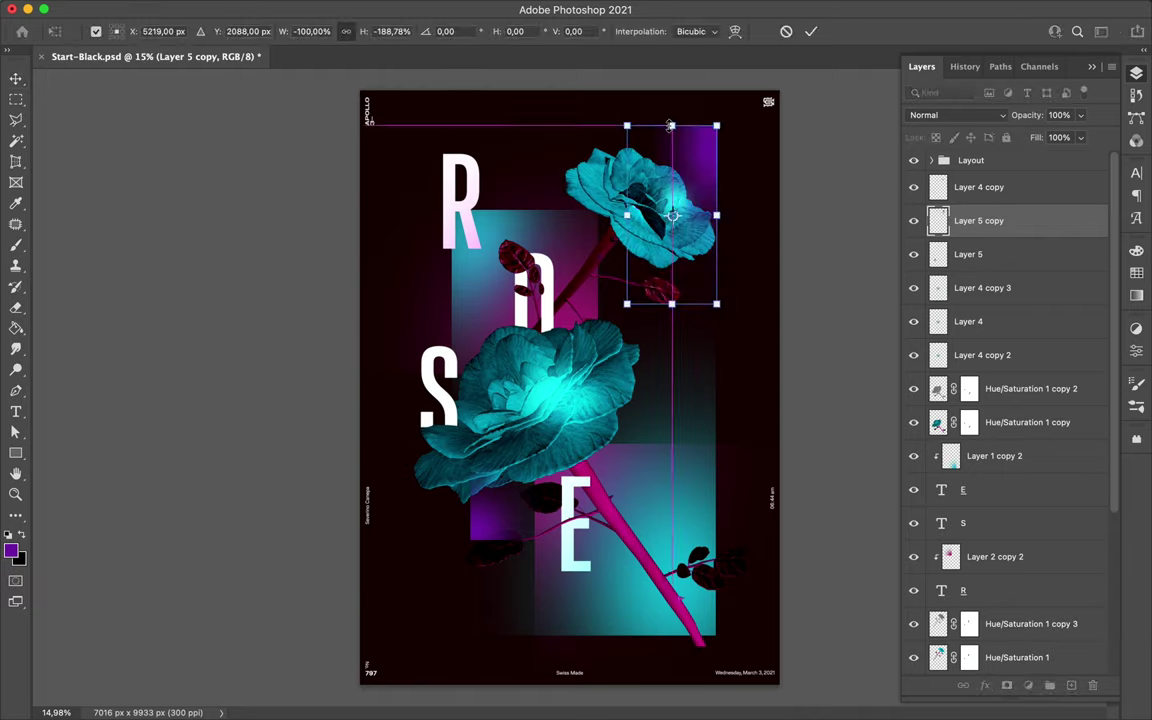
left_click_drag(669, 130, 670, 255)
key("Return")
Change the duplicated R letter's font to Sonny Gothic Light
left_click(464, 167, "ctrl")
left_click(1136, 172)
left_click(1037, 196)
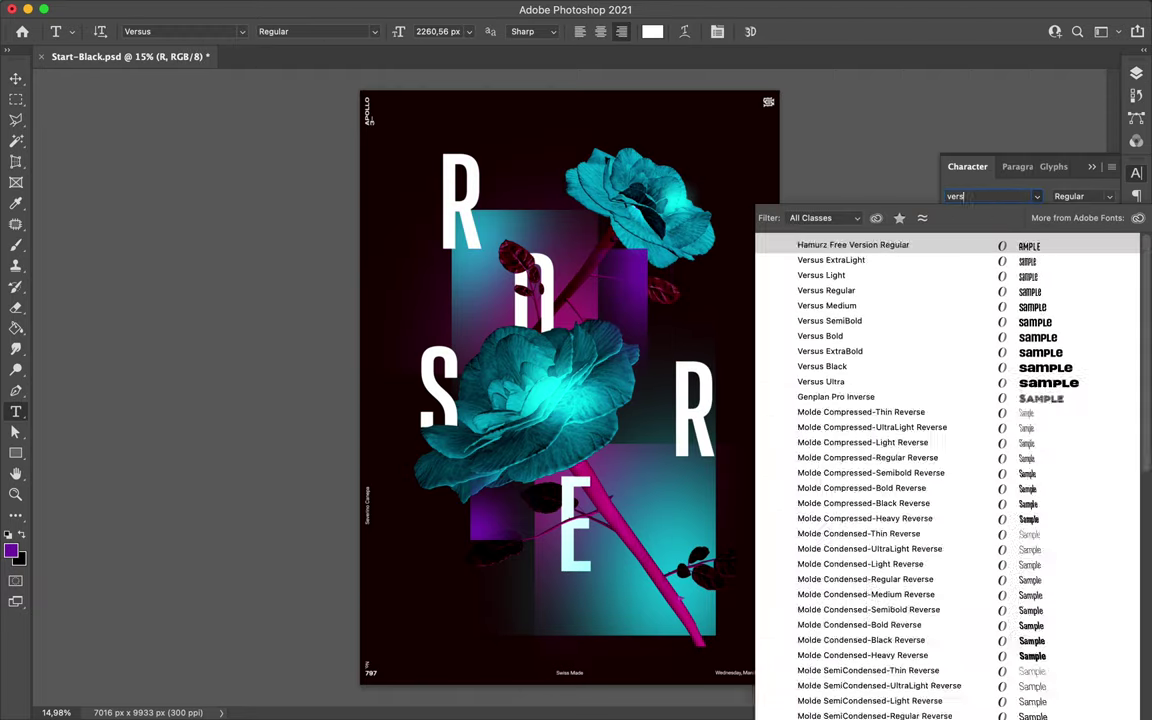
scroll(916, 513, "down", 15)
scroll(900, 330, "up", 3)
scroll(890, 375, "up", 5)
scroll(904, 320, "up", 3)
scroll(900, 330, "up", 3)
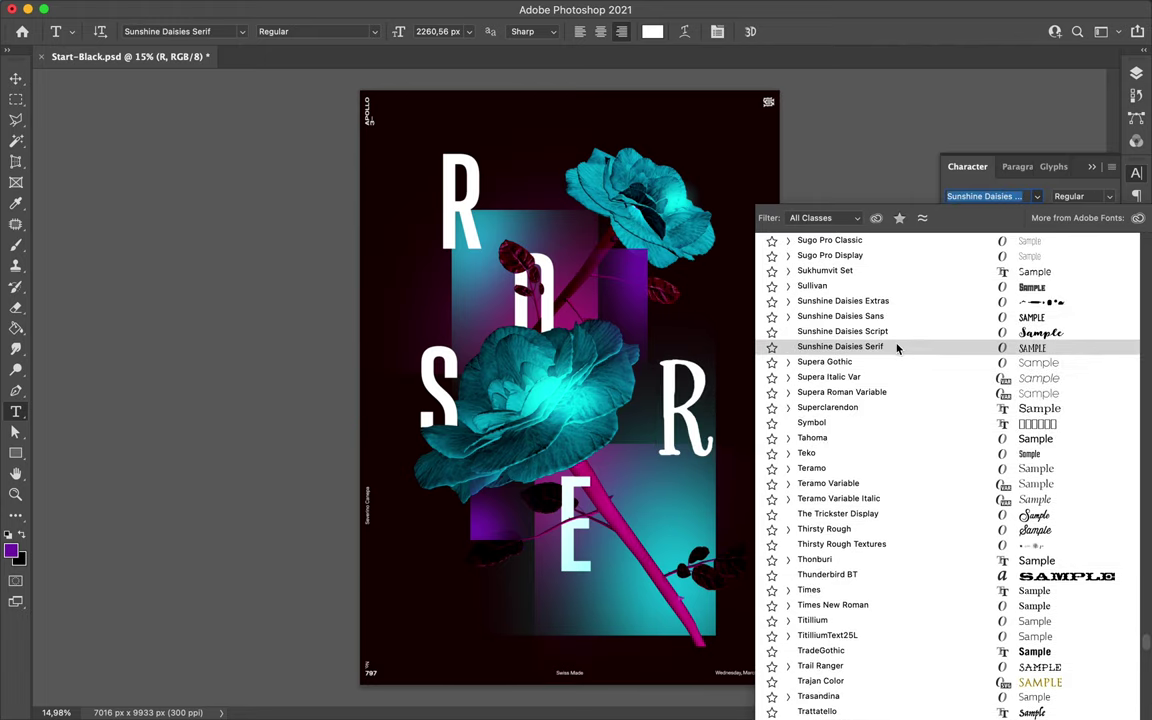
scroll(900, 300, "up", 3)
scroll(900, 330, "up", 5)
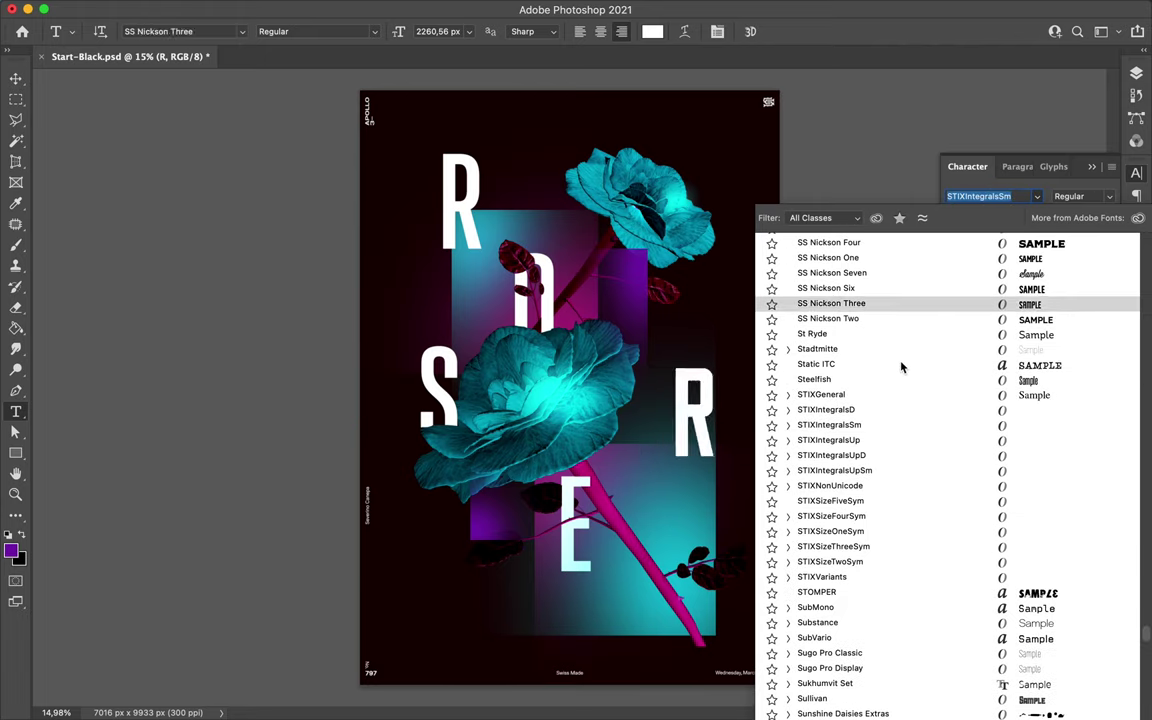
scroll(905, 309, "up", 2)
scroll(904, 350, "up", 5)
scroll(900, 370, "up", 3)
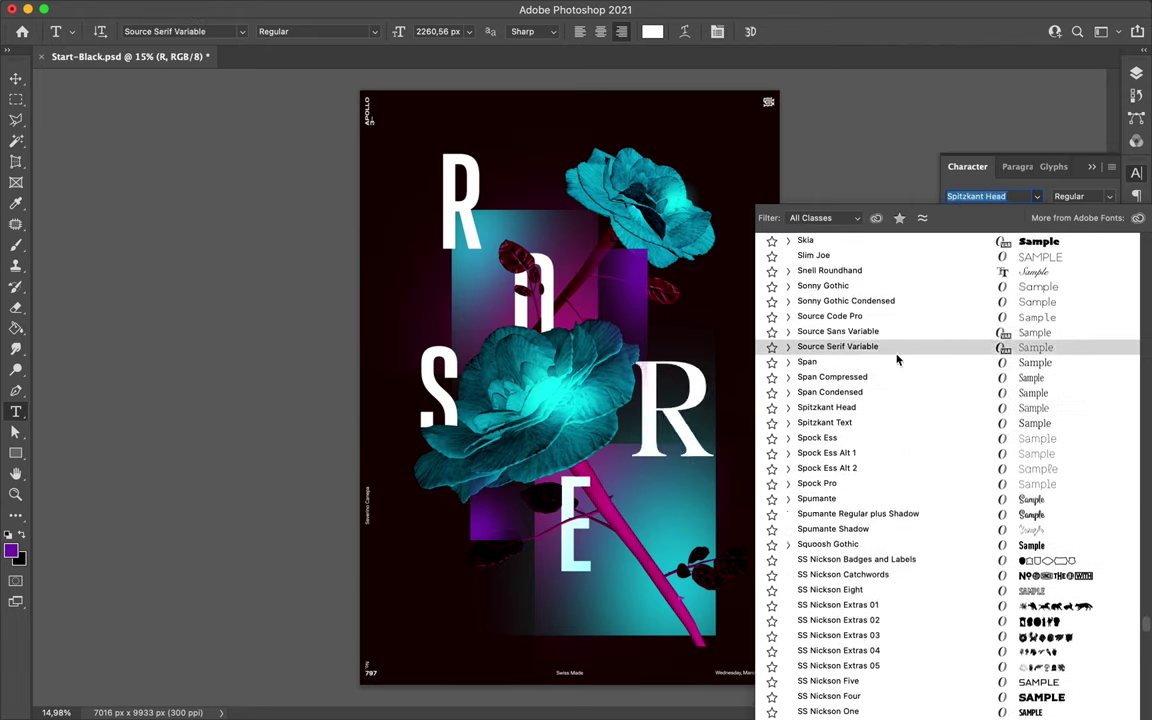
left_click(788, 290)
left_click(830, 375)
Retype the letter as FLOWER at 390 px, move it beside the purple patch, and draw a thin vertical stripe
key("ctrl+t")
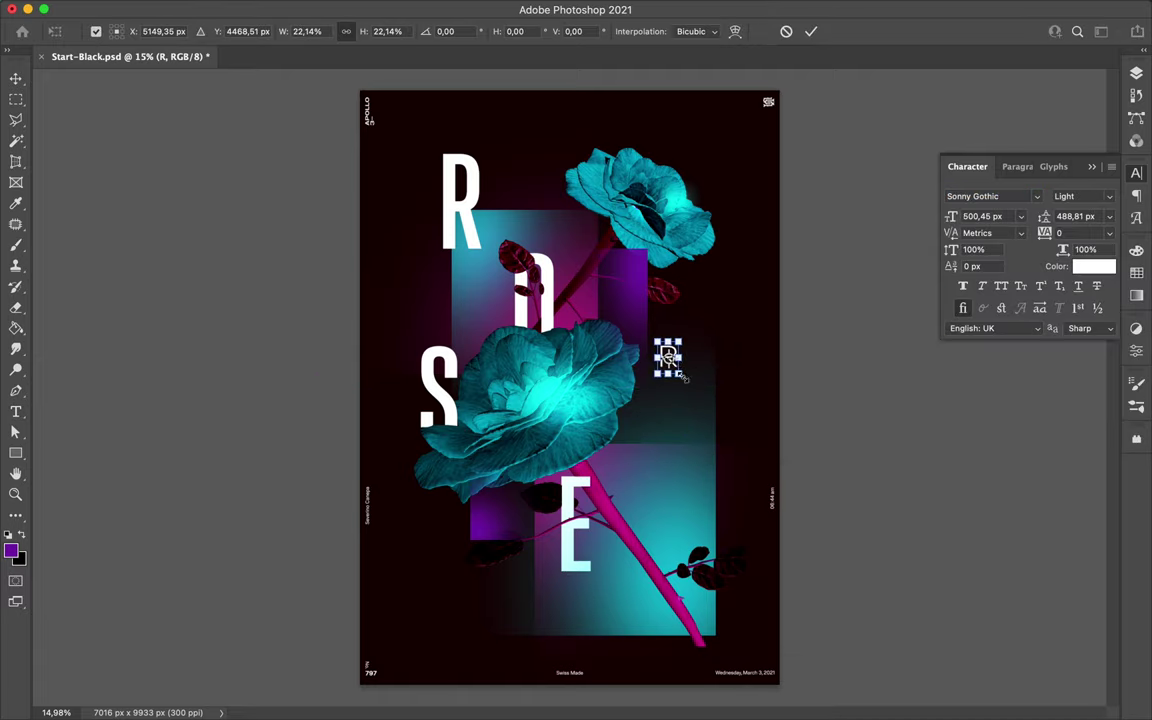
left_click(661, 357)
type("ELOWER")
key("Escape")
key("v")
left_click(1008, 216)
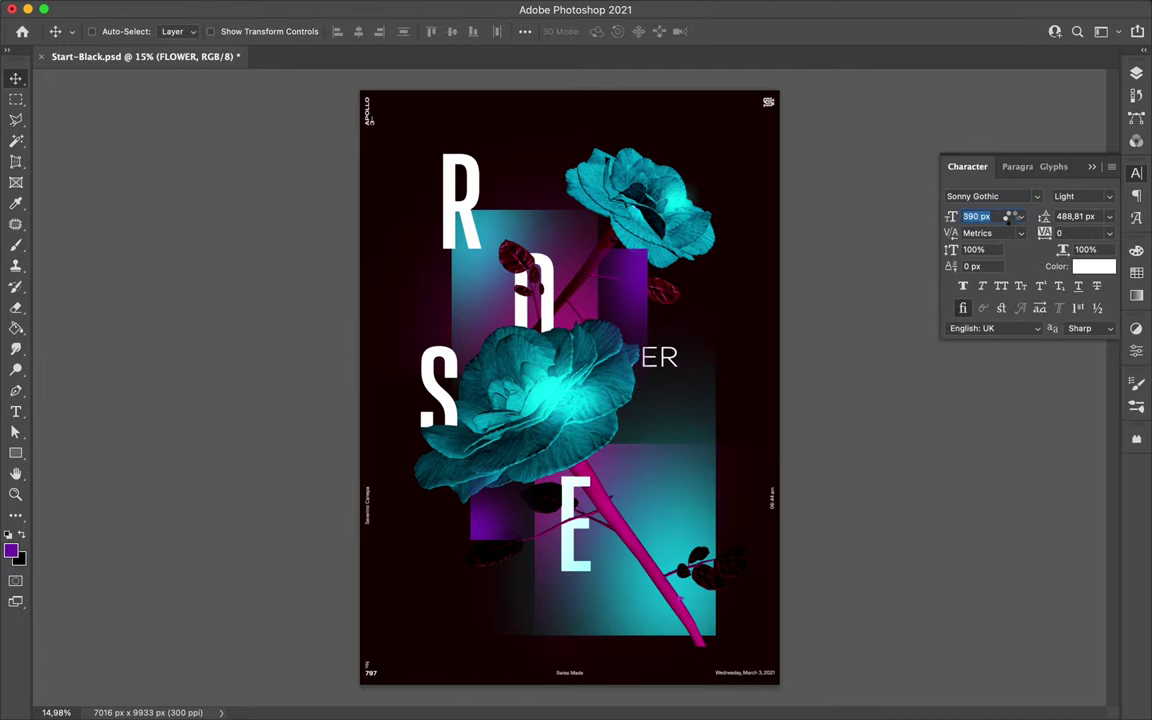
key("Tab")
type("1000")
left_click(1025, 166)
left_click_drag(668, 374, 668, 322)
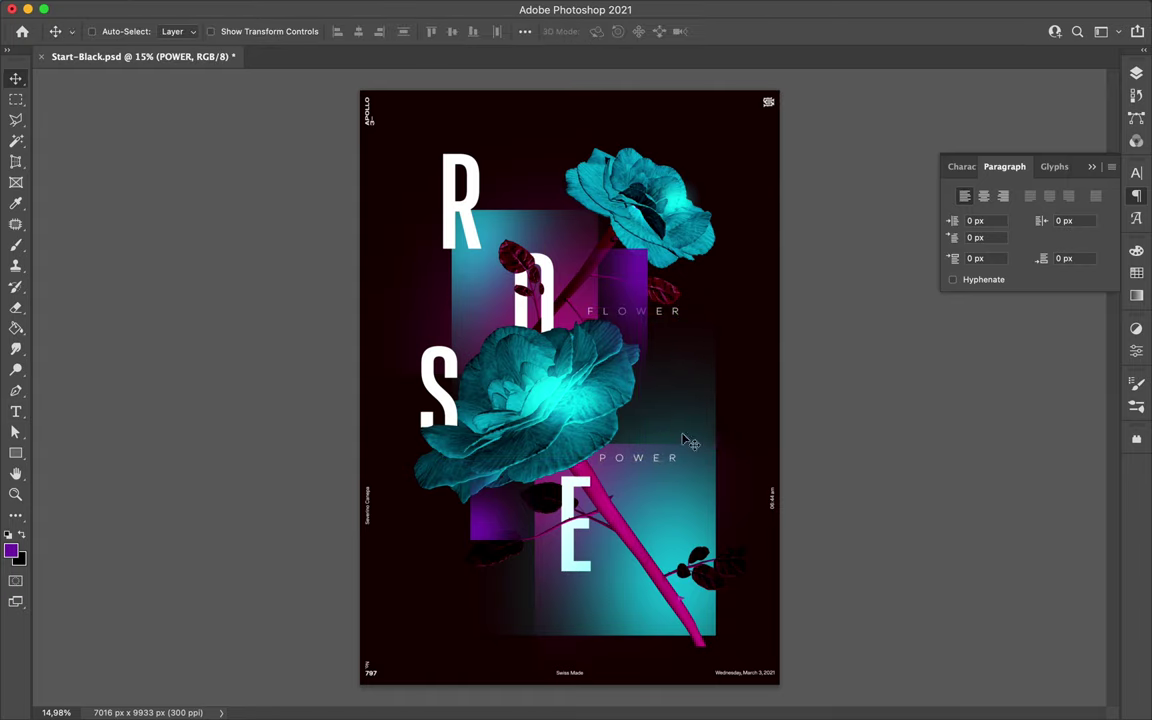
left_click_drag(535, 233, 533, 580)
Put the thin stripe rectangle into a new group
key("v")
key("F7")
scroll(405, 347, "up", 3)
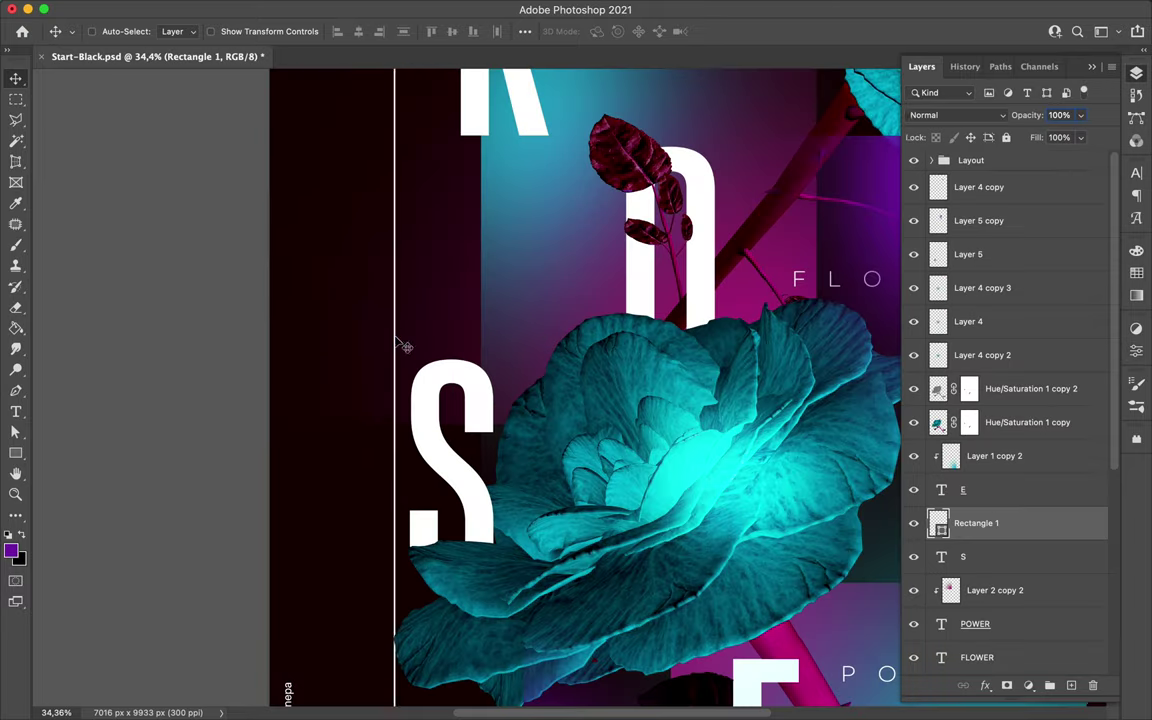
scroll(397, 505, "up", 4)
key("ctrl+g")
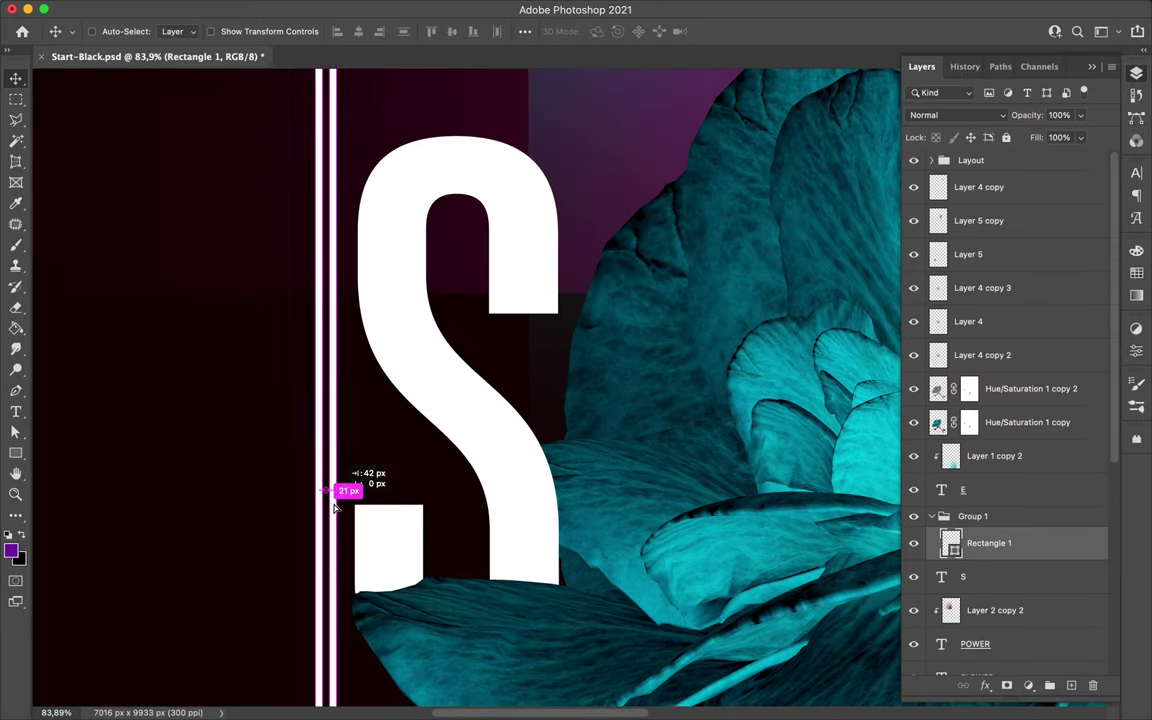
Repeatedly duplicate the stripe rightward to fill the area with parallel stripes
left_click_drag(335, 508, 345, 508)
left_click(980, 543, "shift")
key("alt+shift+Right")
scroll(403, 481, "down", 3)
mouse_move(403, 481)
left_mouse_down()
mouse_move(422, 428)
mouse_move(572, 365)
left_mouse_up()
key("alt+shift+Right")
key("alt+shift+Right")
key("alt+shift+Right")
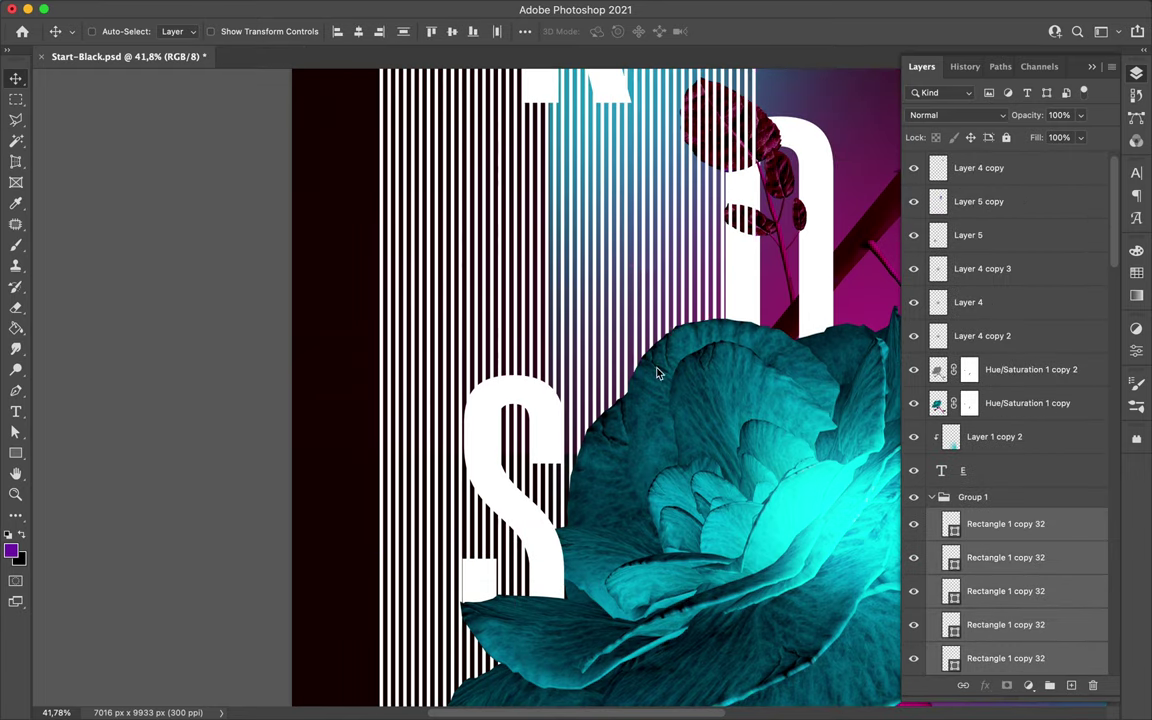
left_click_drag(700, 300, 760, 262)
scroll(813, 100, "down", 3)
scroll(813, 100, "down", 2)
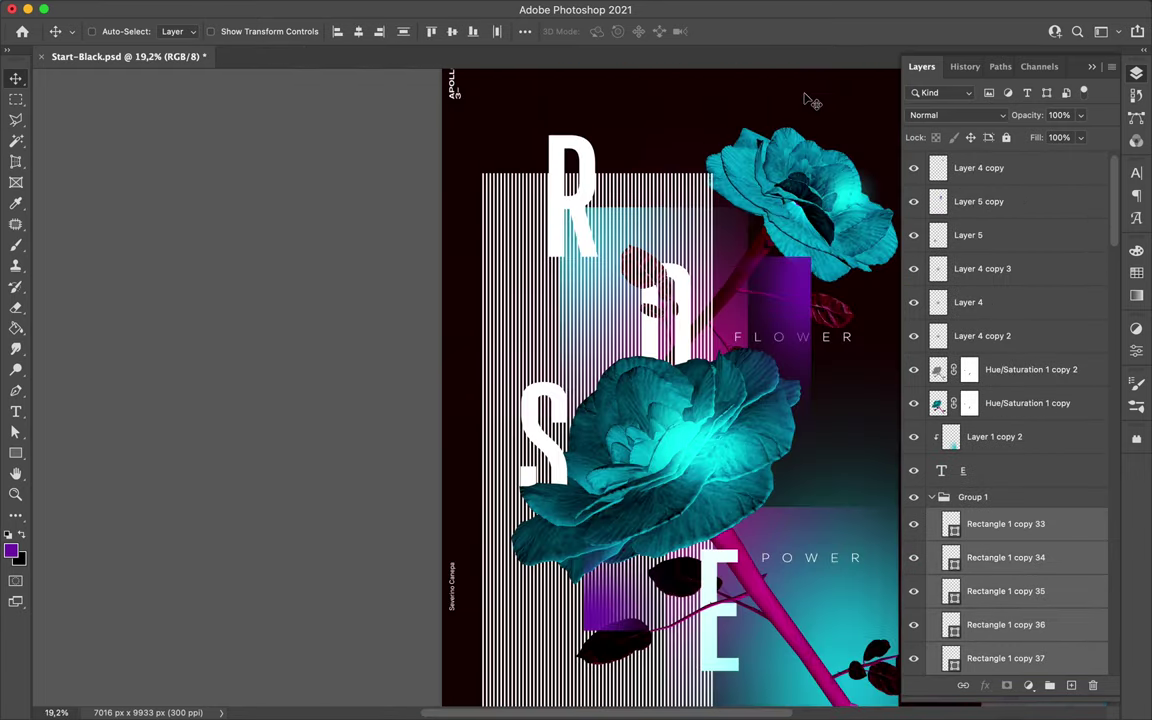
Align the stripe group and merge its copy into a single layer
left_click(931, 497)
left_click(524, 31)
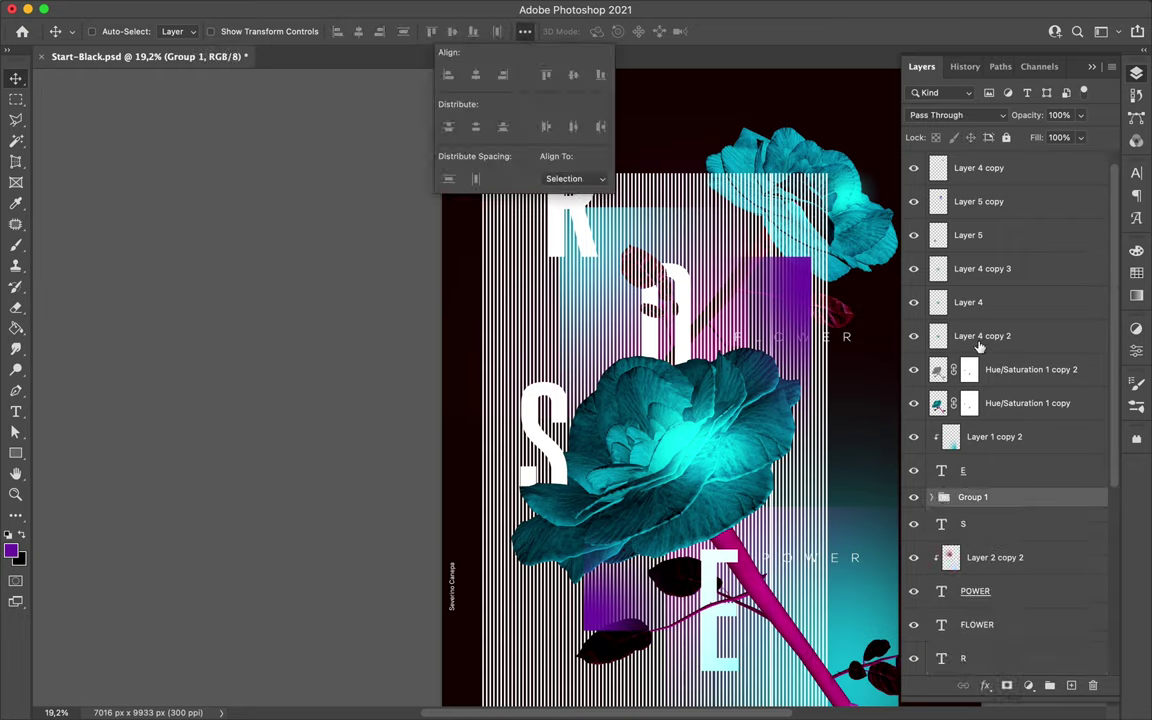
right_click(1027, 518)
left_click(936, 258)
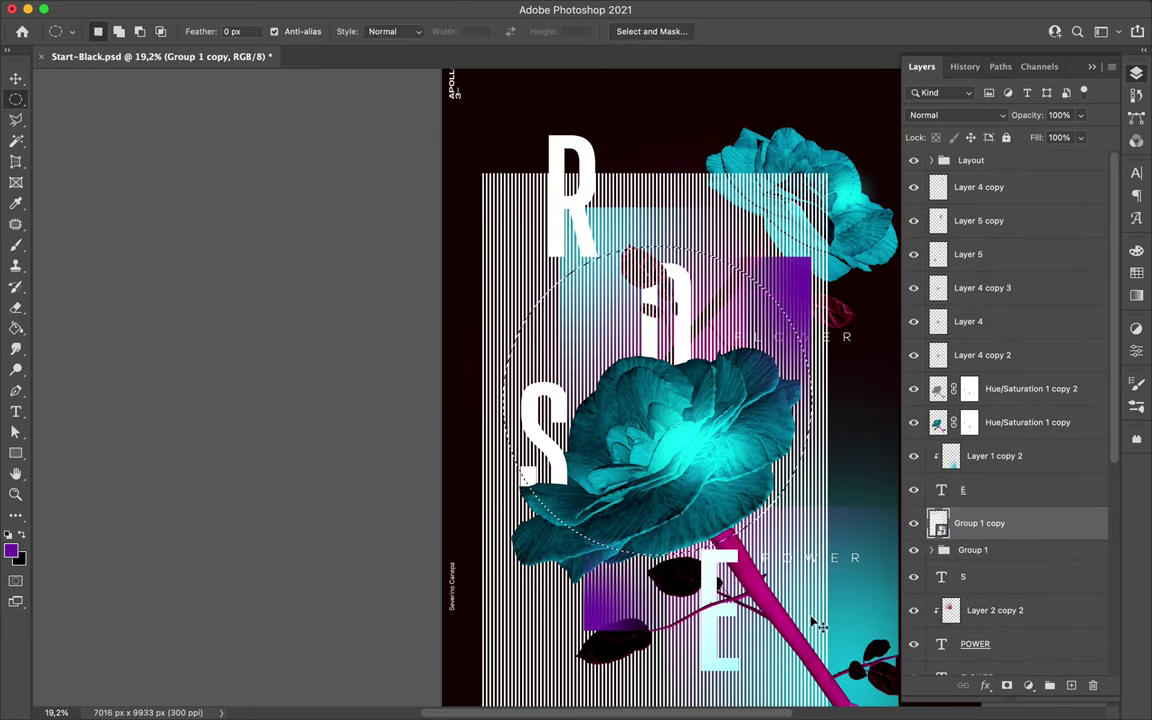
Copy a circular area of stripes to a new layer and transform it
key("ctrl+j")
key("ctrl+t")
key("Return")
key("v")
scroll(1008, 378, "down", 5)
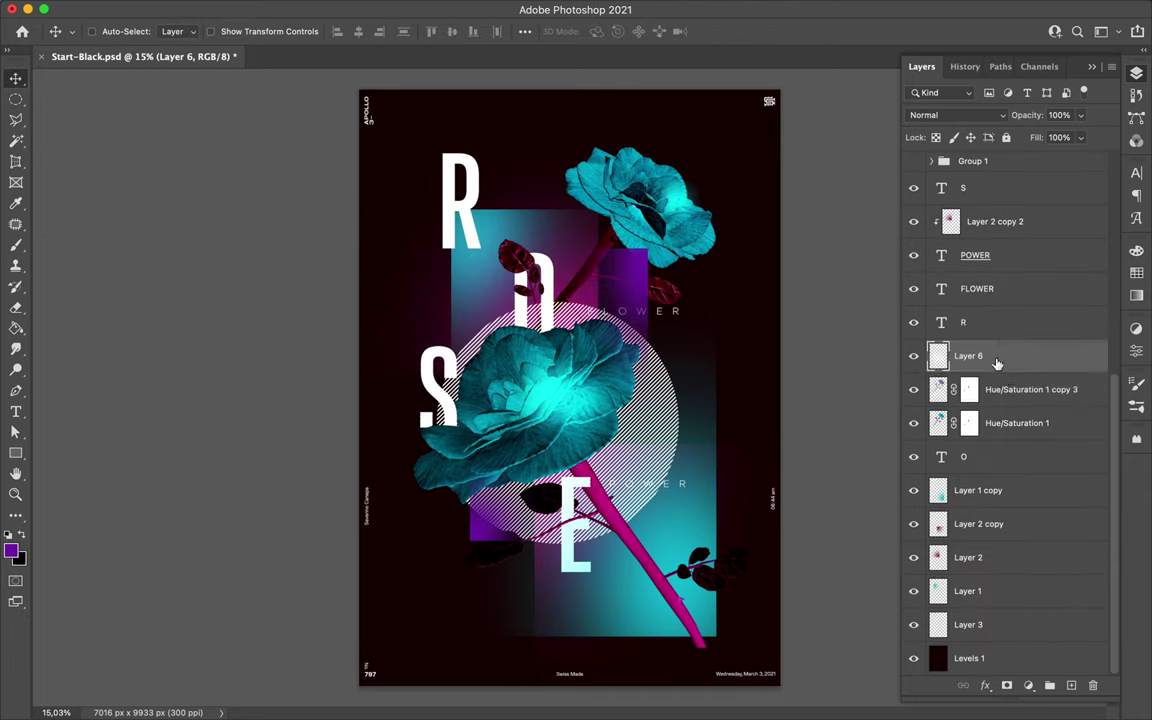
Move the striped circle up the stack, fade its edges with a radial gradient mask, and reposition it
left_click_drag(1008, 378, 1000, 205)
scroll(570, 390, "down", 1, "alt")
key("g")
key("shift+g")
left_click(150, 31)
left_click(45, 85)
left_click_drag(565, 390, 668, 356)
key("v")
left_click_drag(553, 401, 606, 398)
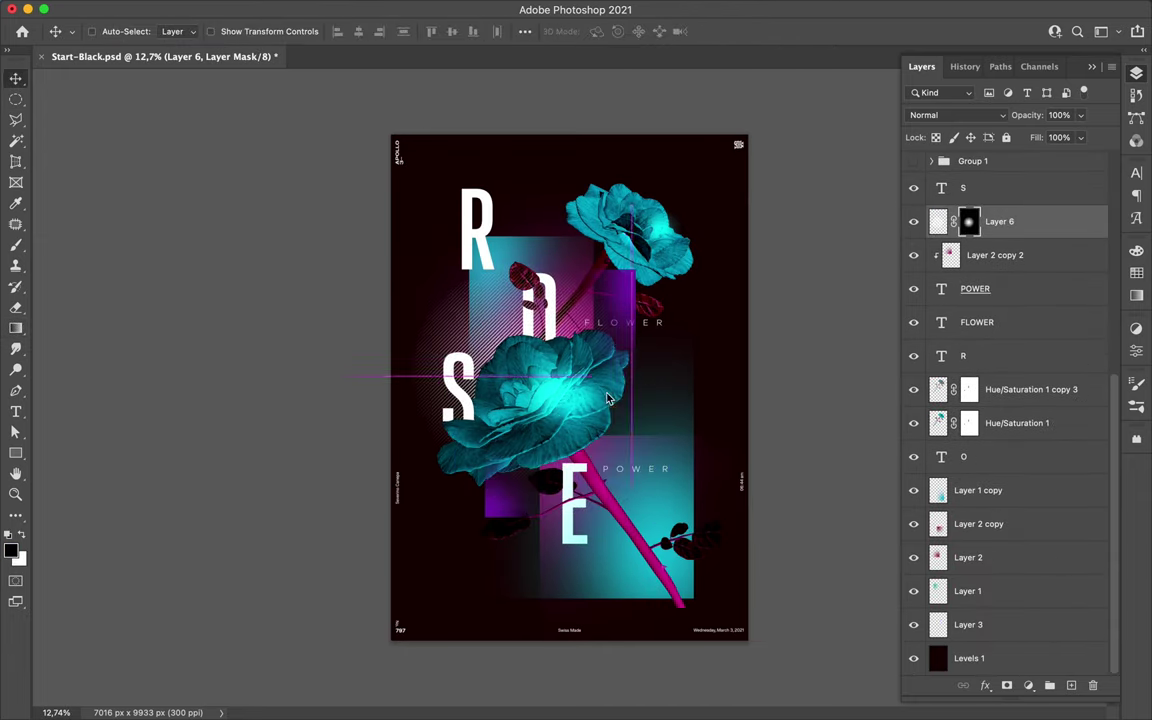
Draw a purple rectangle, clip it to the layer below, and move it into place
left_click_drag(360, 224, 541, 500)
key("v")
key("ctrl+alt+g")
left_click_drag(396, 333, 548, 350)
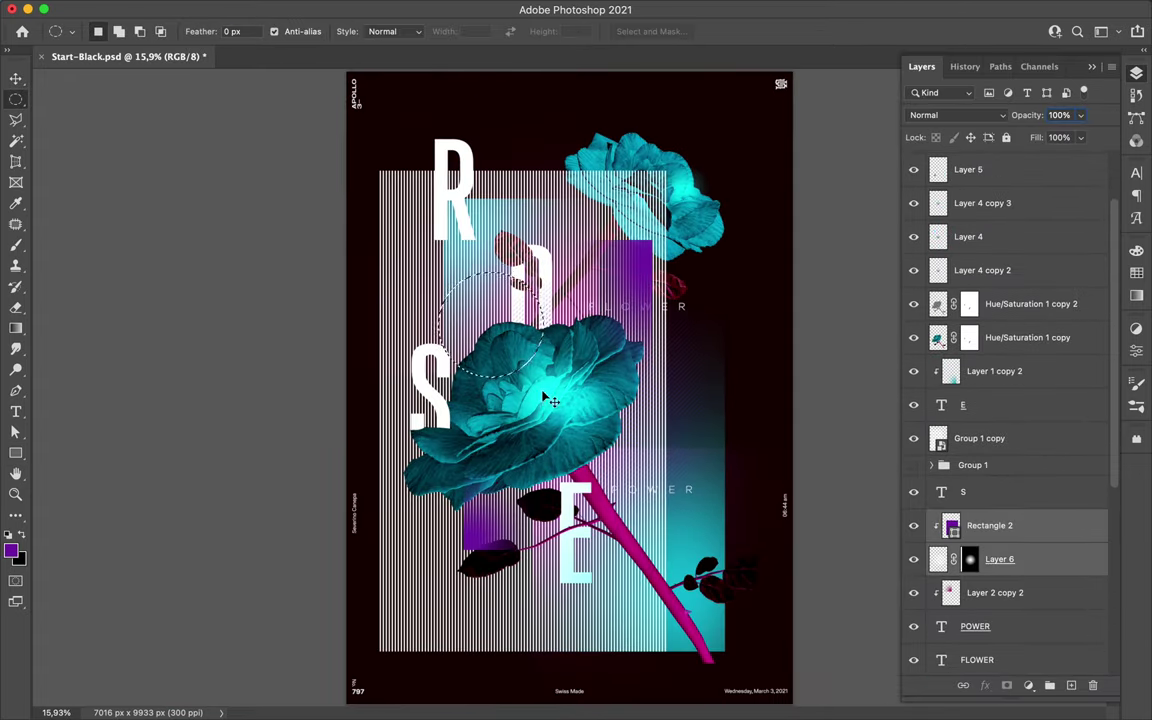
Copy circular stripe selections to new layers, placing one near the S and one toward the top rose
left_click(1016, 438)
key("ctrl+j")
key("ctrl+t")
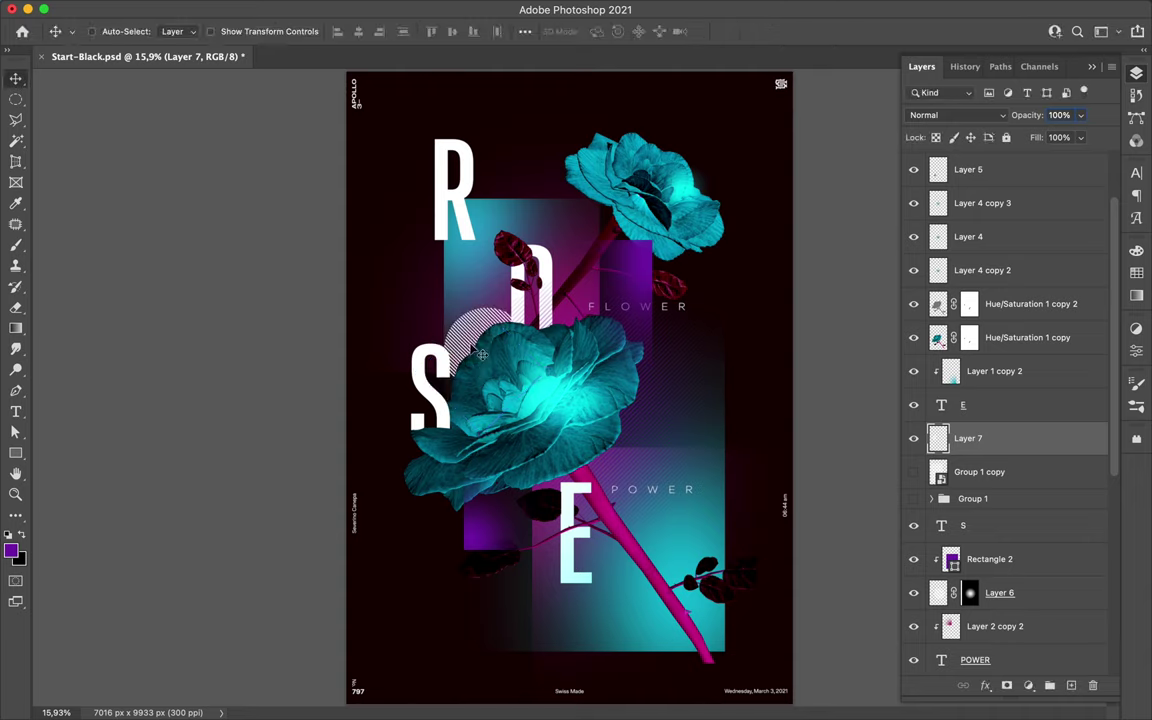
left_click_drag(481, 354, 546, 420)
left_click_drag(1000, 438, 1003, 263)
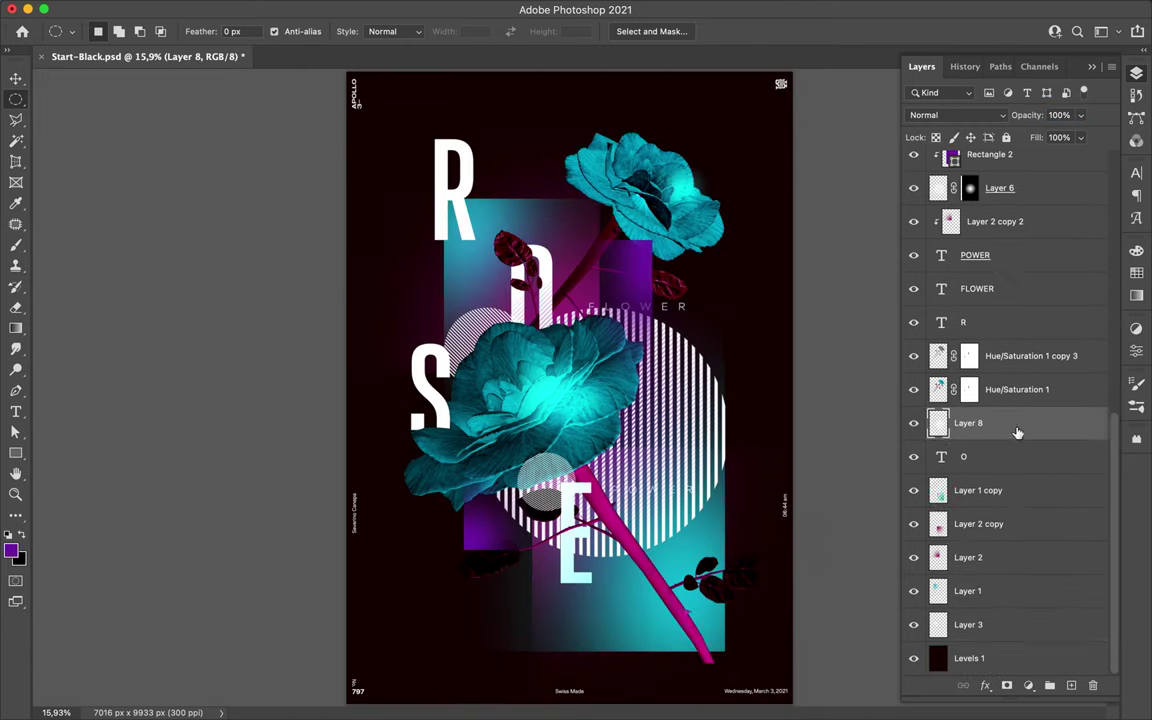
key("ctrl+j")
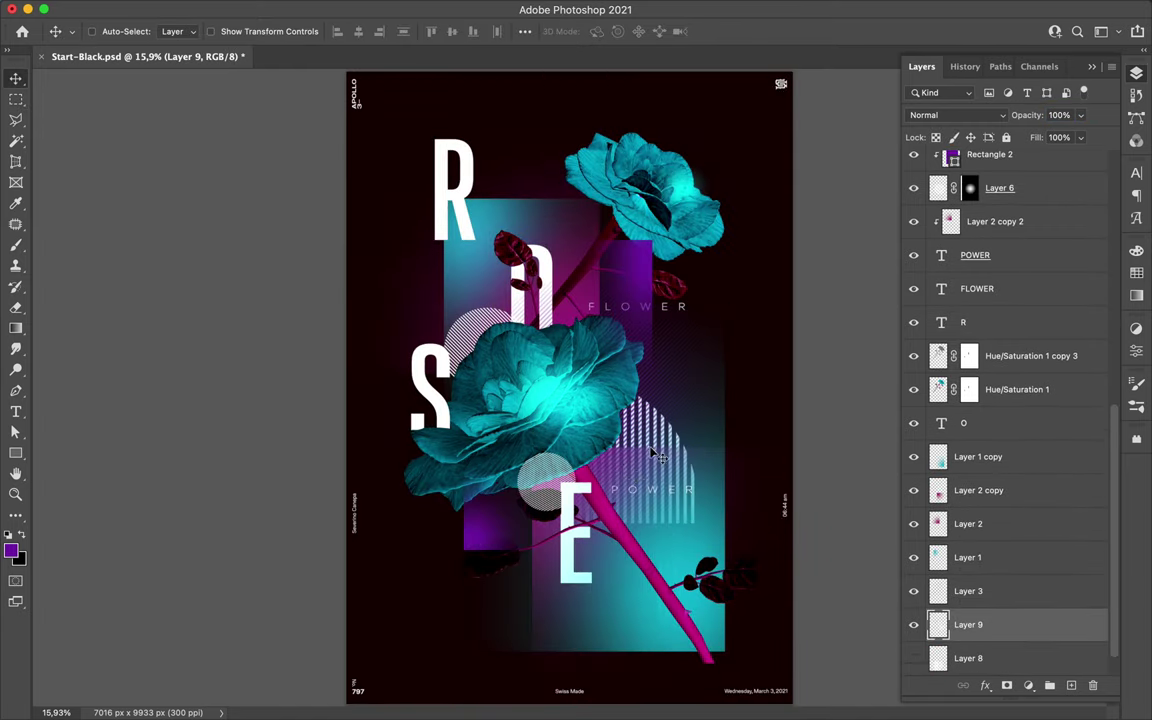
left_click_drag(500, 590, 603, 214)
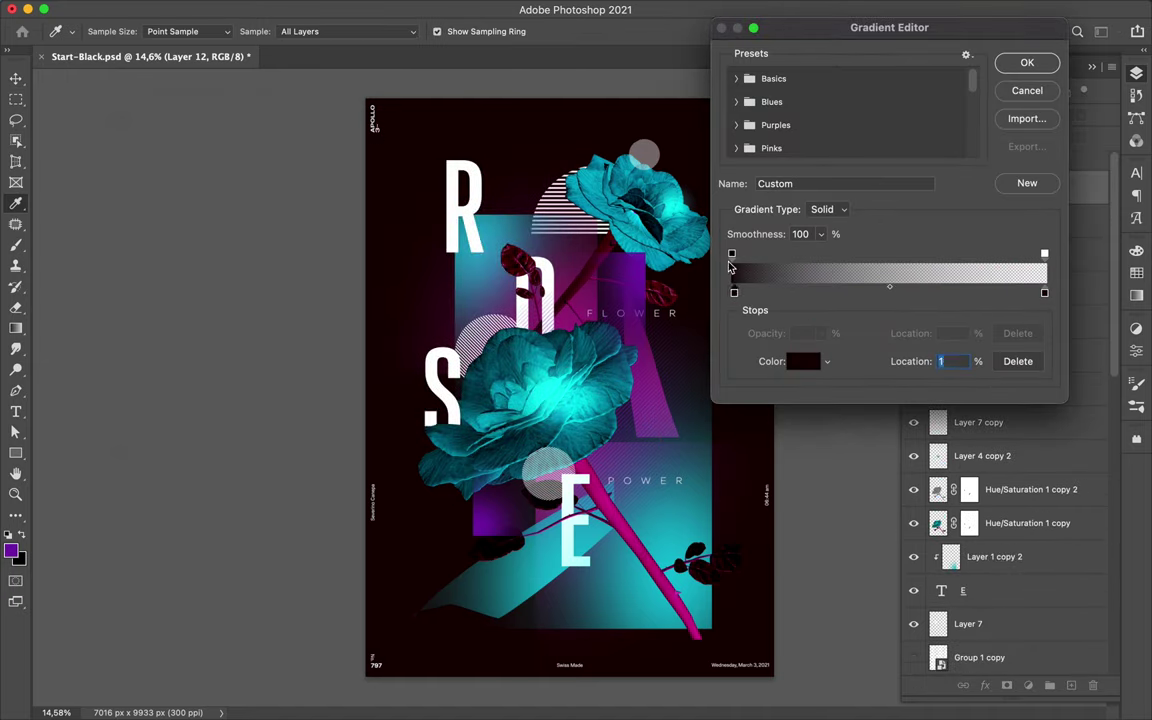
Apply the black-to-white gradient band, then duplicate it and shift the copy right
key("Return")
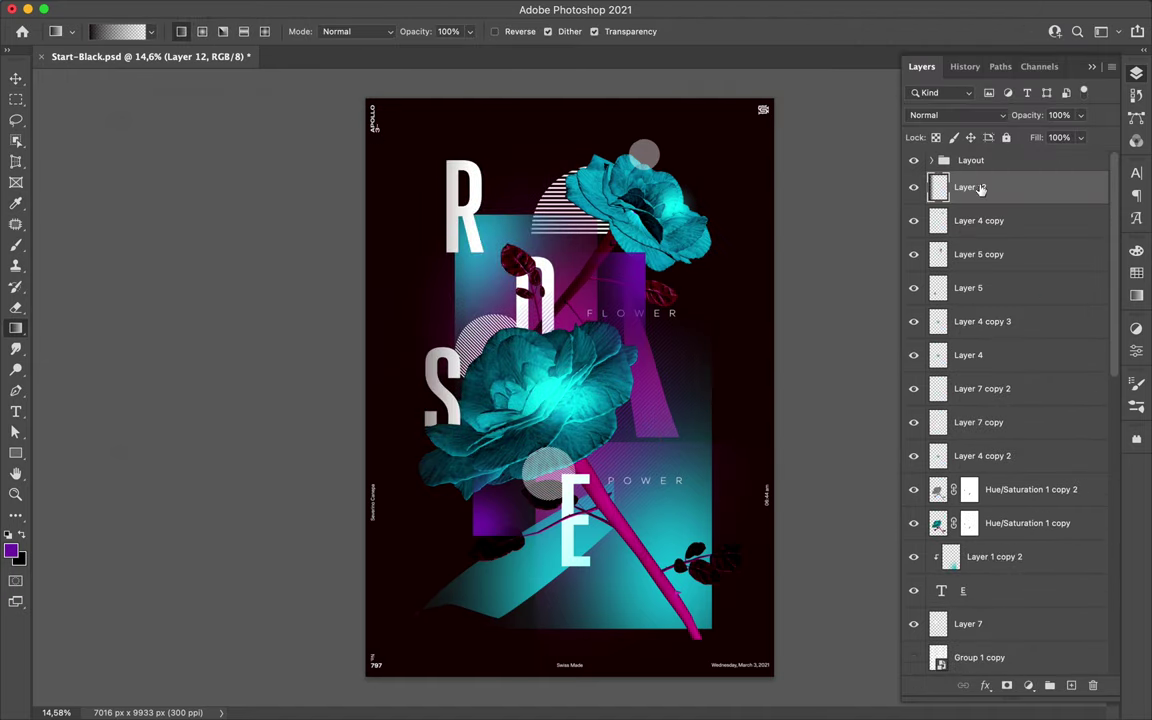
key("ctrl+j")
key("ctrl+t")
left_click_drag(420, 390, 710, 386)
key("Return")
Add a gradient band copy rotated -60°, plus another copy moved into the lower poster
key("ctrl+j")
key("ctrl+t")
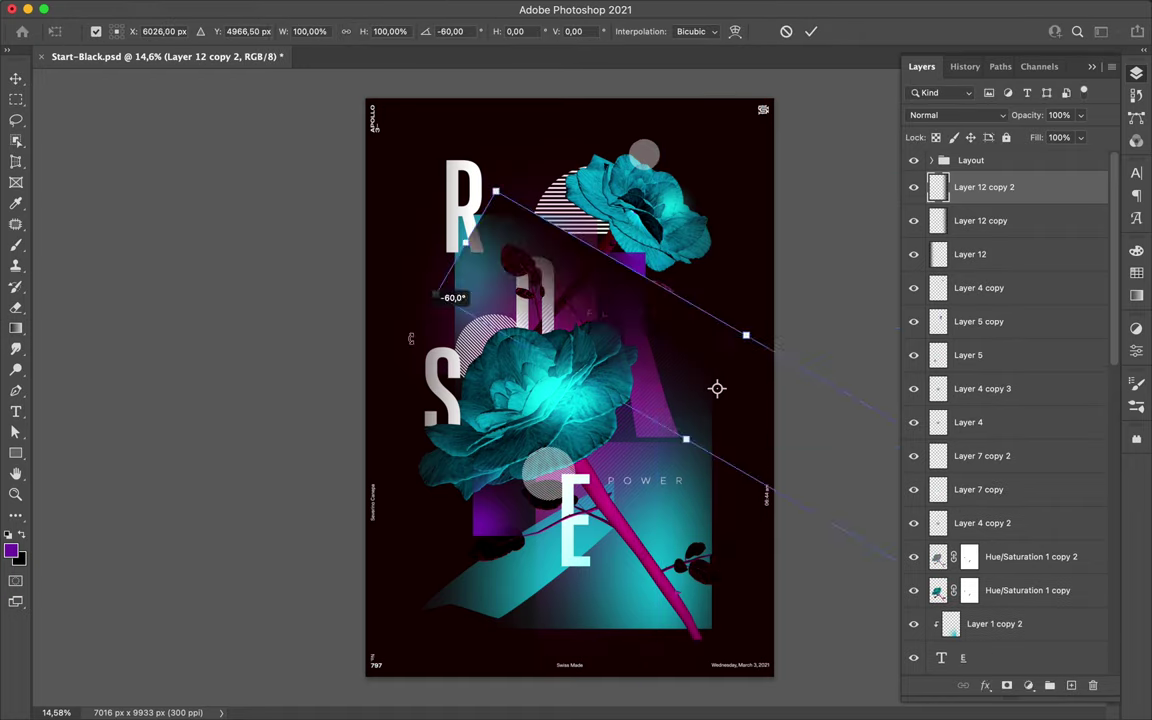
key("Return")
key("ctrl+t")
key("Return")
key("ctrl+j")
left_click_drag(308, 530, 630, 655)
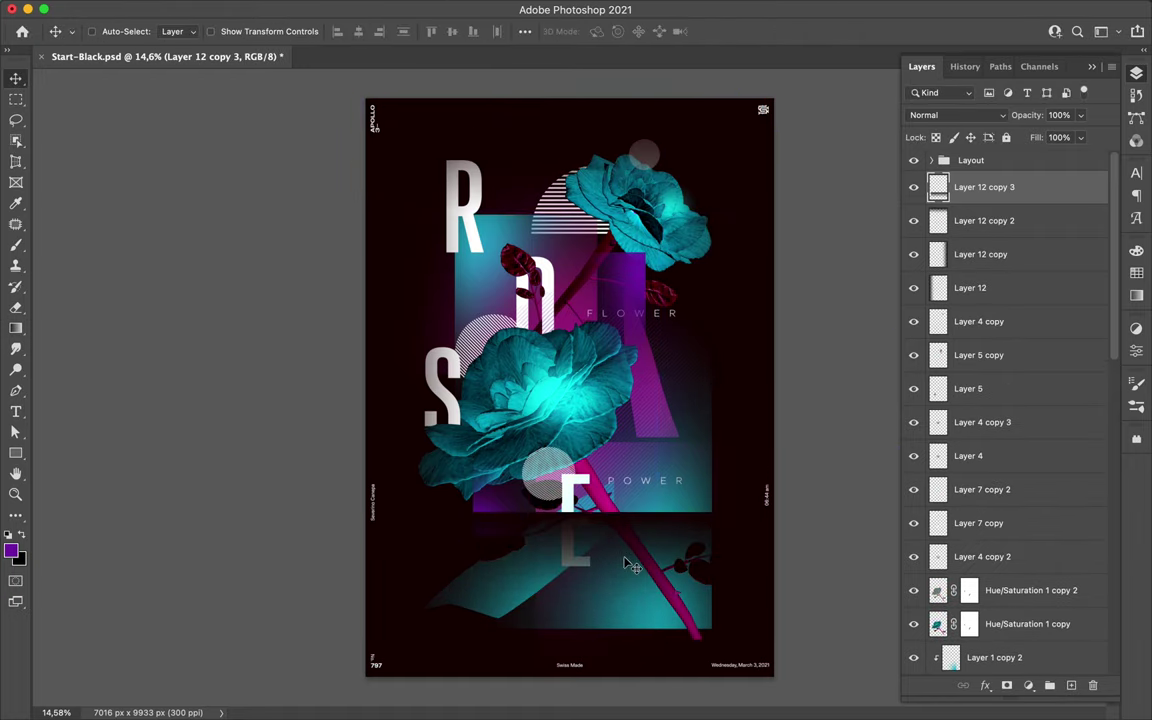